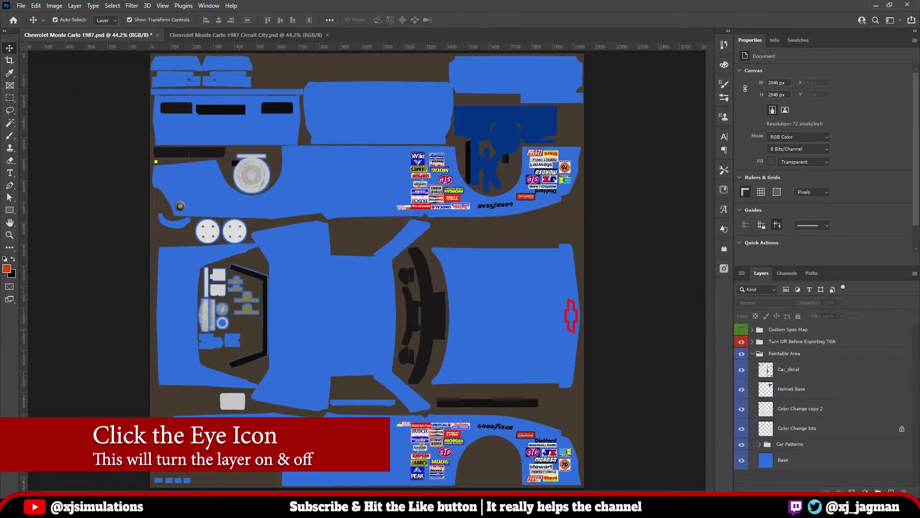
Toggle the visibility of the Car_decal and Helmet Base layers to see which parts of the template each one covers
click(741, 369)
click(741, 369)
click(741, 388)
click(741, 389)
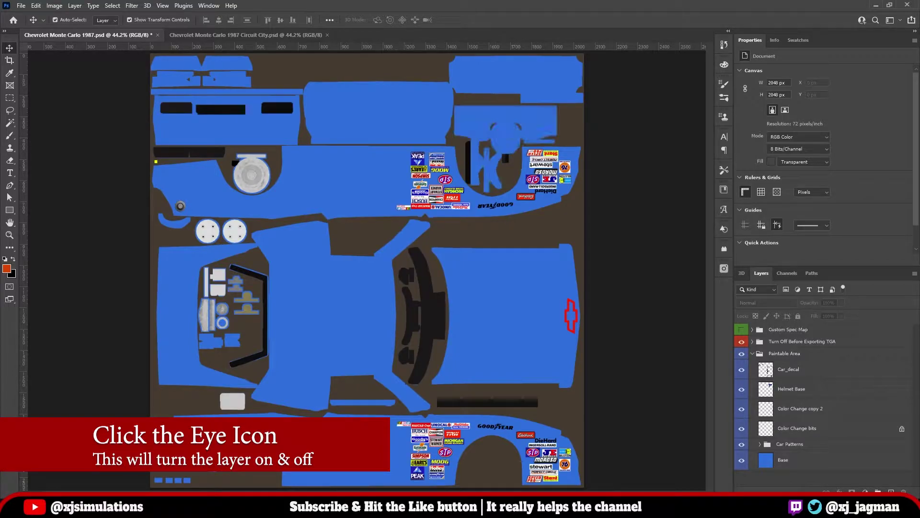
click(741, 389)
Toggle the visibility of the Color Change copy 2 and Color Change bits layers to see what each contains
click(741, 408)
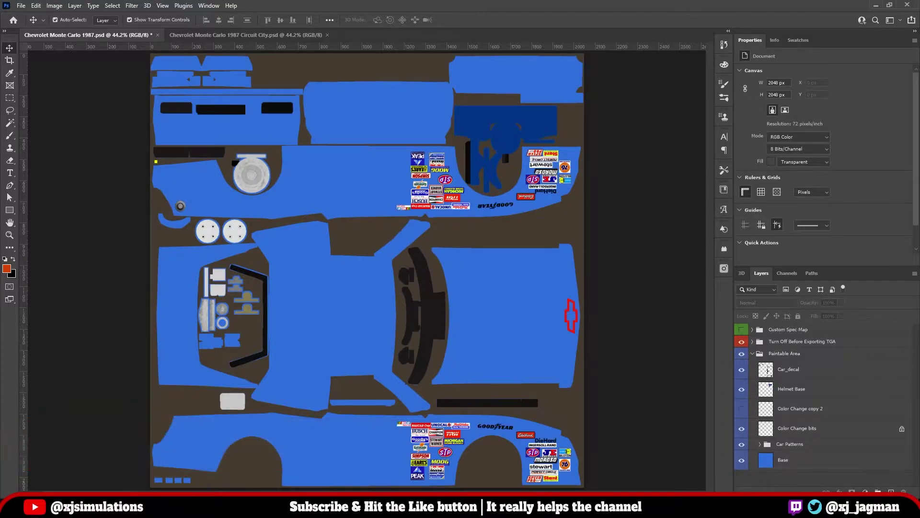
click(742, 408)
click(741, 408)
click(741, 408)
click(742, 428)
click(742, 428)
Go through the layers from Car_decal down to Color Change bits, and hide and show Car_decal to inspect its sponsor decals
click(789, 369)
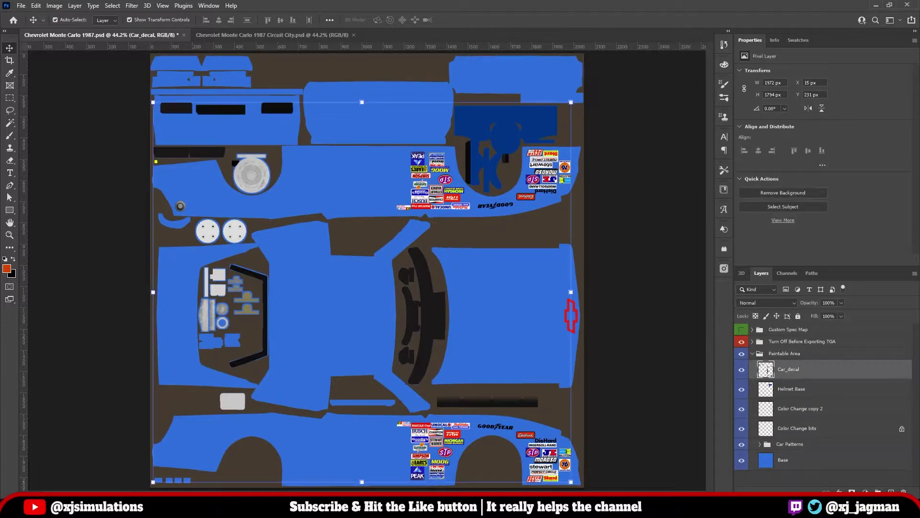
key(alt+bracketleft)
key(alt+bracketleft)
key(alt+bracketleft)
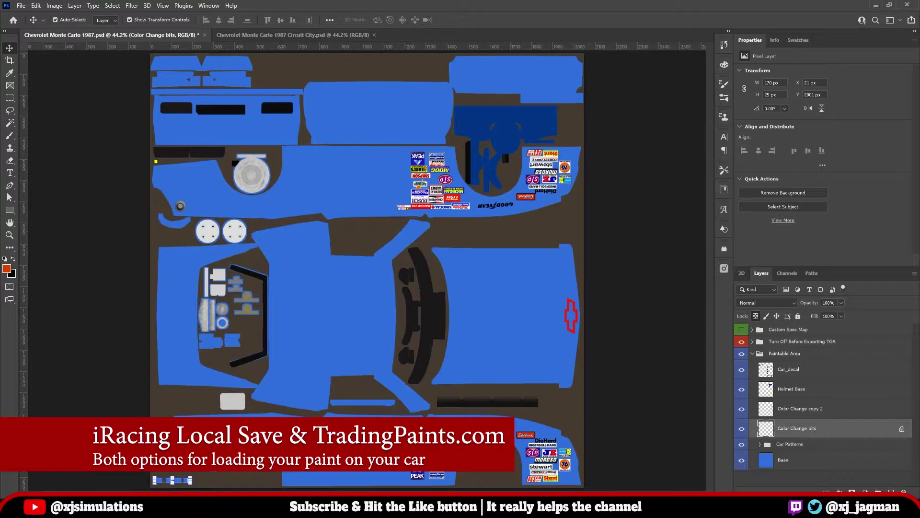
click(741, 369)
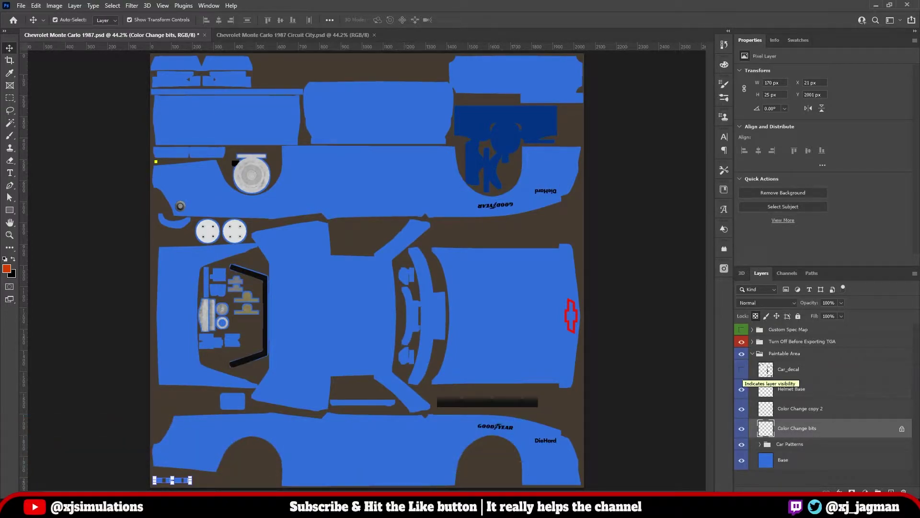
click(741, 369)
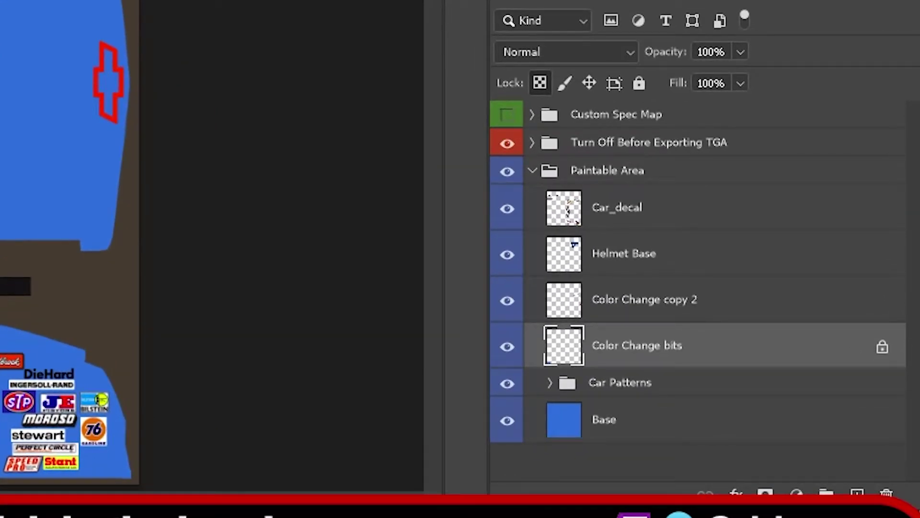
Expand the Car Patterns group and look through its base pattern layers
click(550, 383)
scroll(697, 290, down, 10)
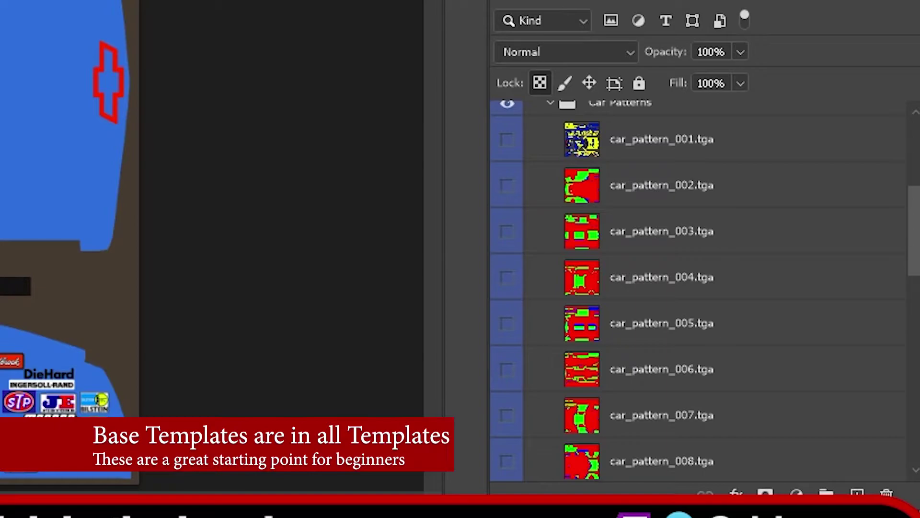
scroll(698, 291, up, 2)
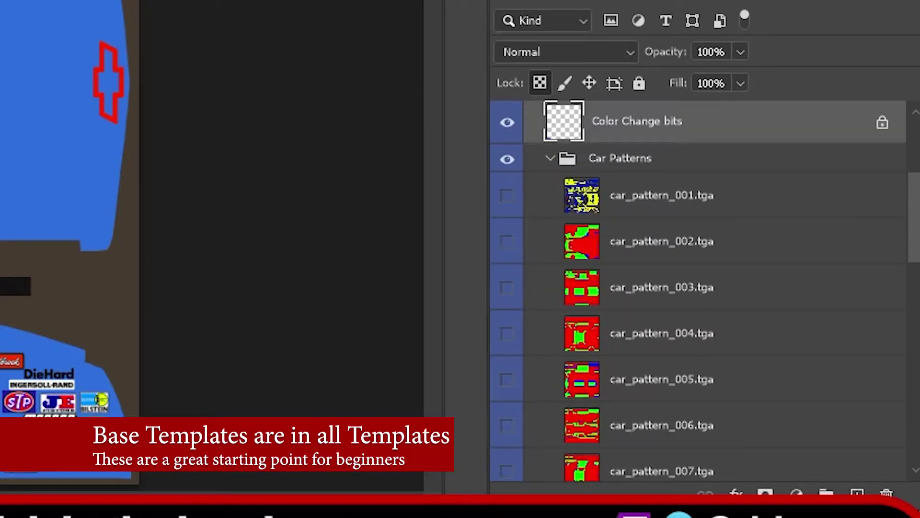
scroll(698, 291, down, 15)
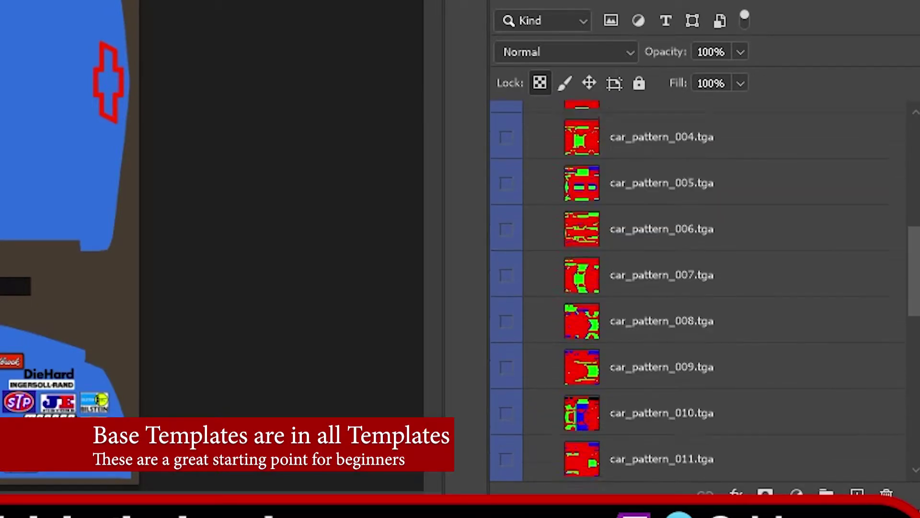
scroll(698, 291, down, 10)
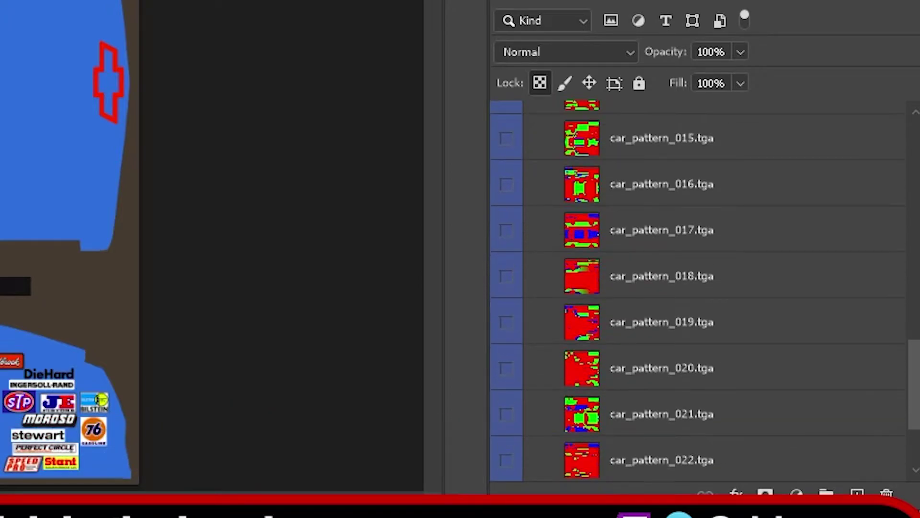
scroll(698, 291, up, 15)
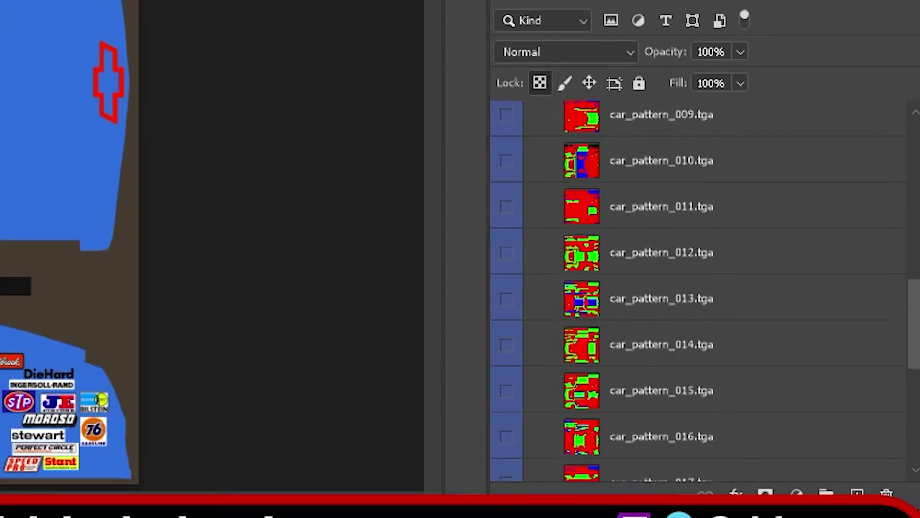
scroll(698, 291, up, 5)
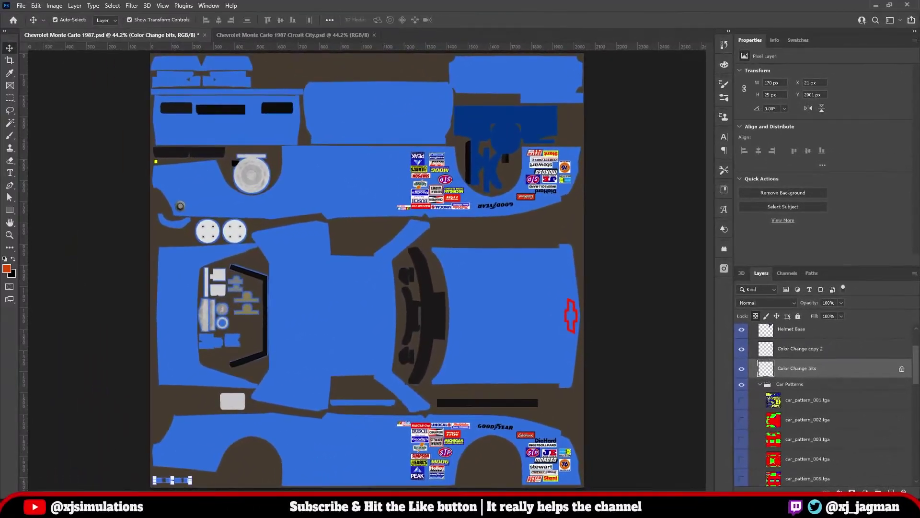
Preview the car_pattern_001.tga layer on the template by toggling its visibility, and leave it selected but hidden
click(656, 356)
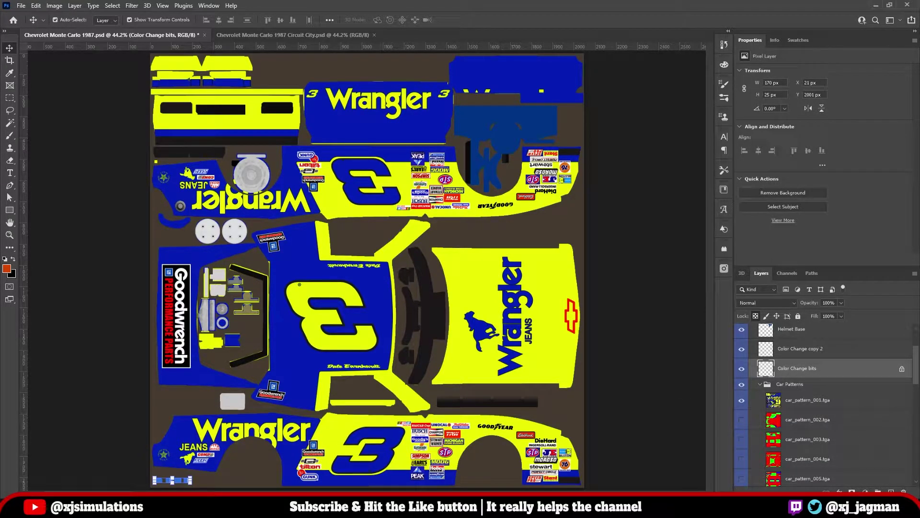
click(742, 399)
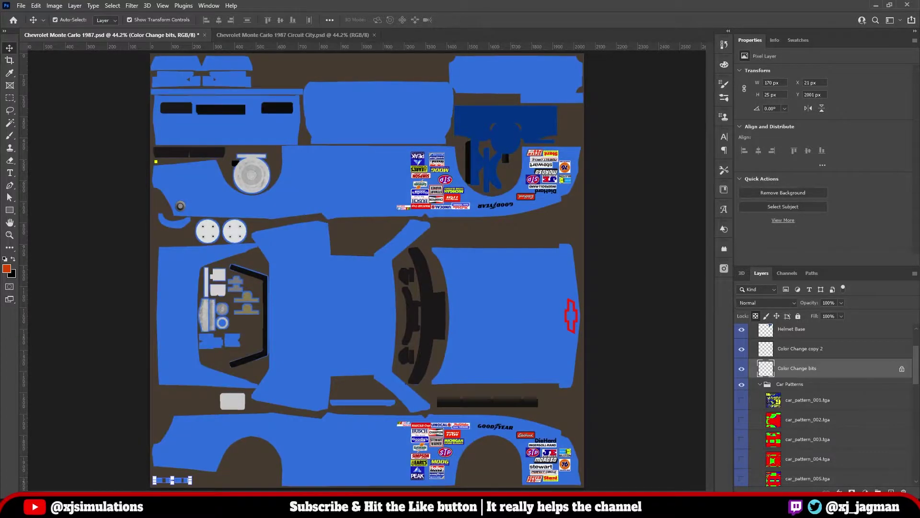
click(742, 399)
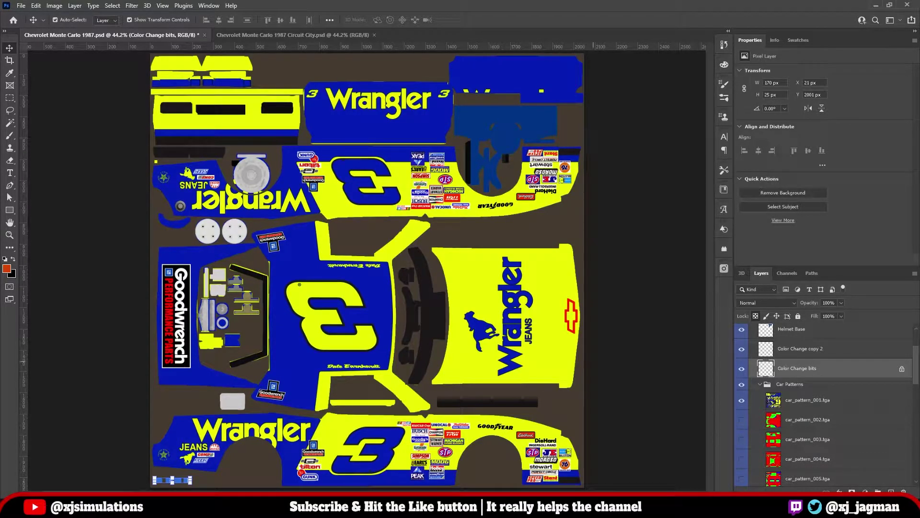
click(807, 400)
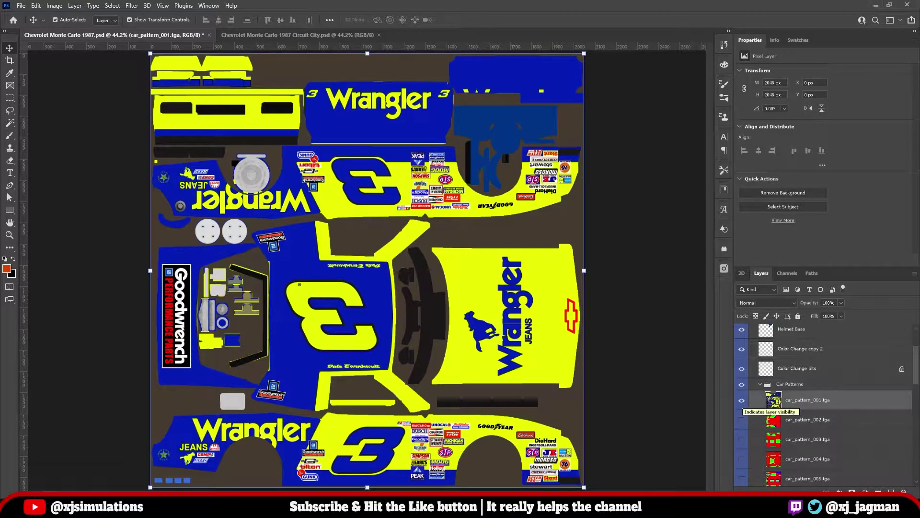
click(741, 399)
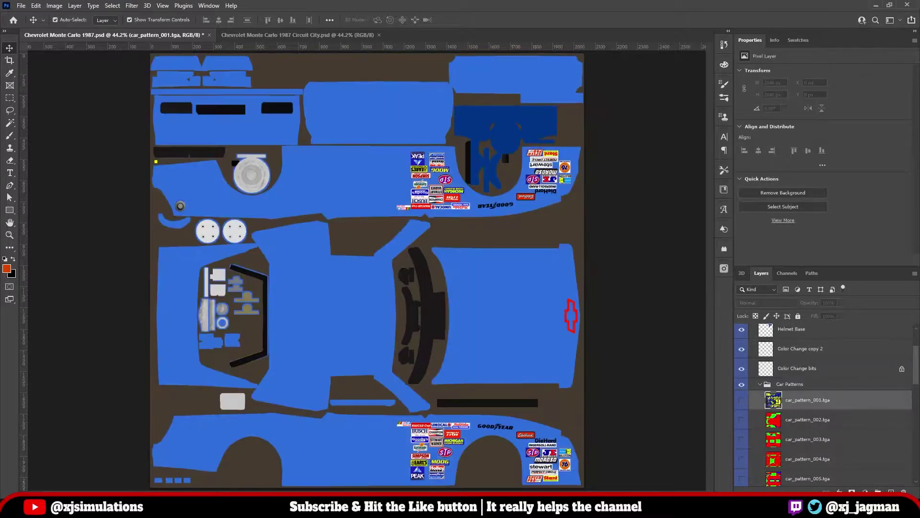
Preview car_pattern_002.tga through car_pattern_005.tga one at a time, hiding each before showing the next
scroll(824, 403, down, 3)
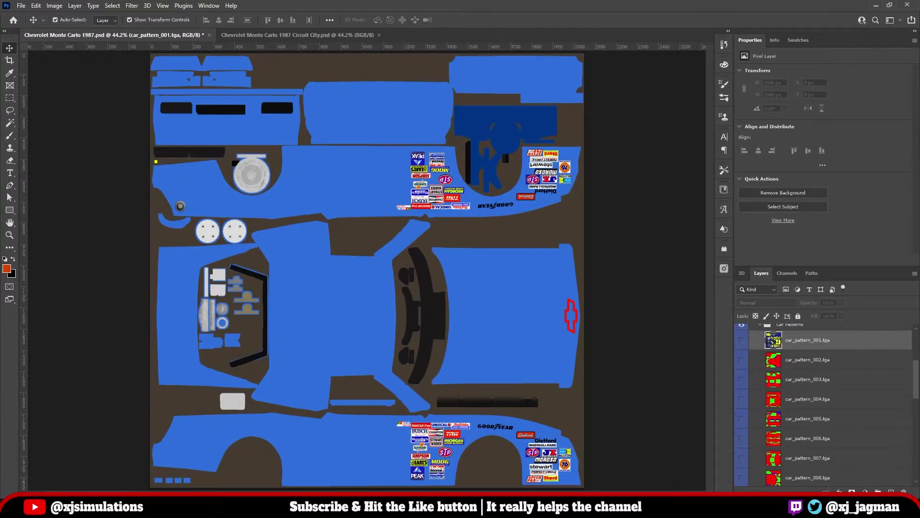
click(742, 360)
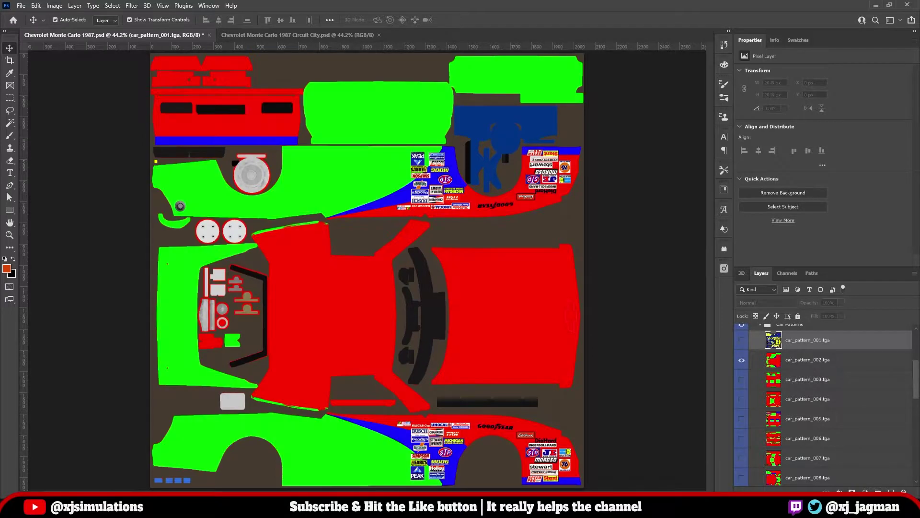
click(741, 360)
click(742, 379)
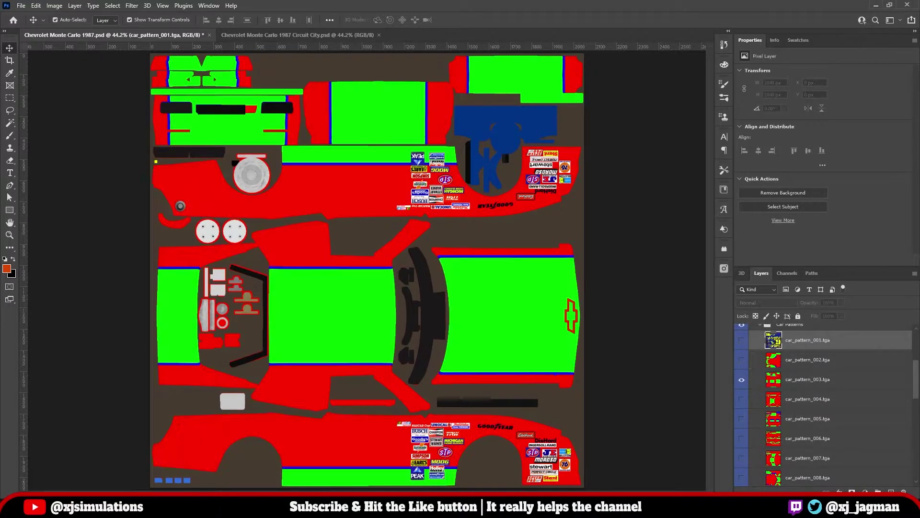
click(742, 379)
click(741, 399)
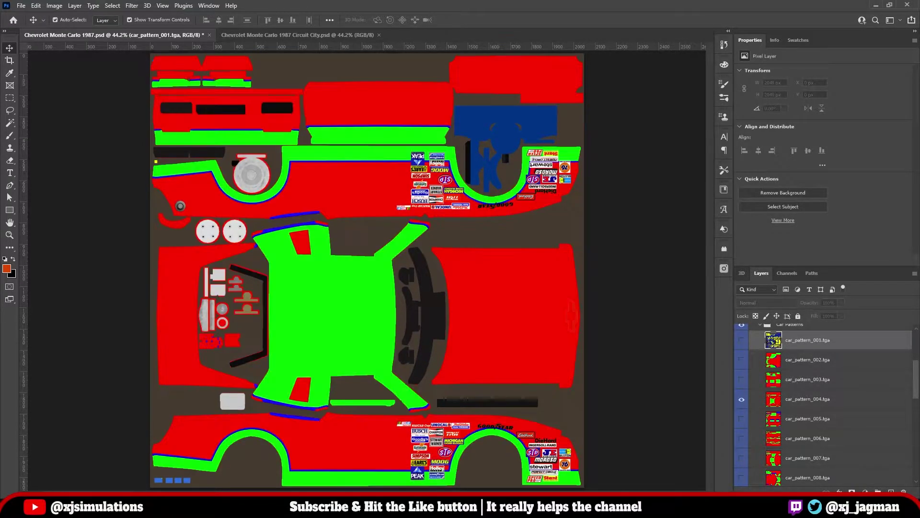
click(741, 399)
click(741, 418)
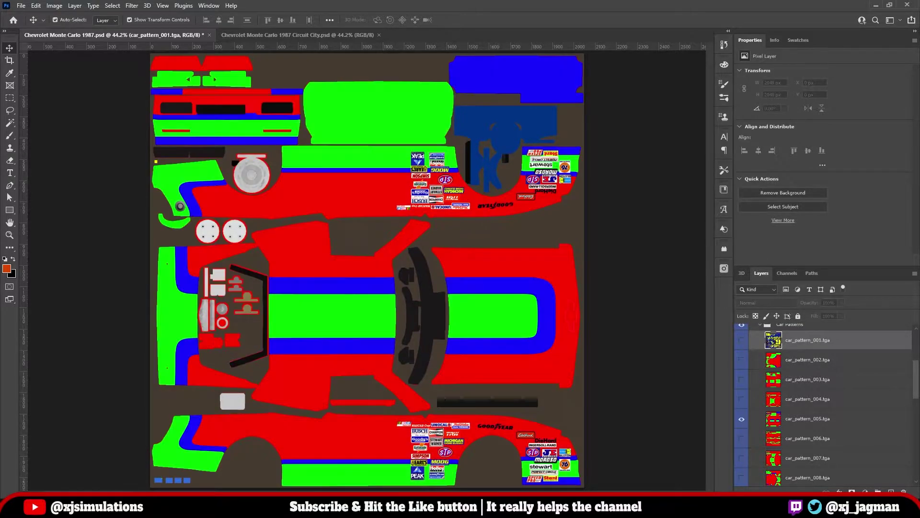
scroll(742, 419, down, 1)
click(741, 371)
Preview car_pattern_006.tga, car_pattern_007.tga and car_pattern_008.tga one at a time, hiding each after viewing
click(741, 390)
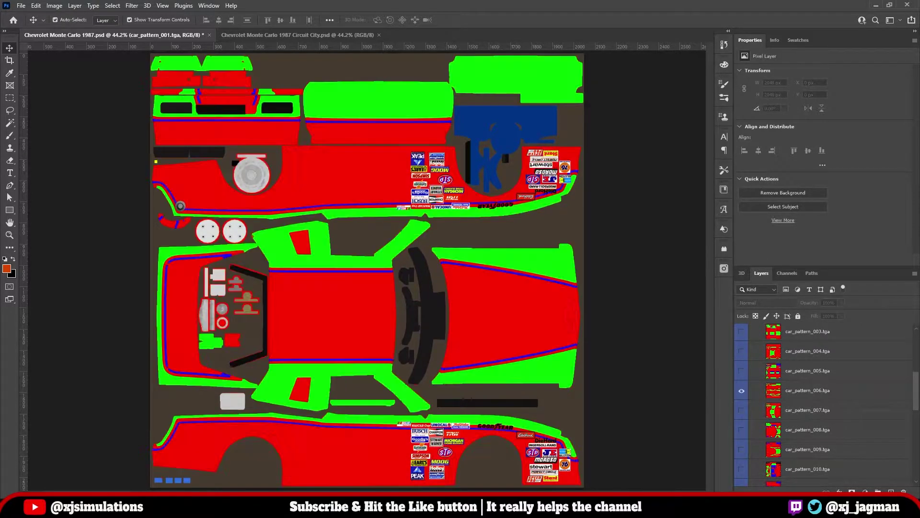
click(741, 390)
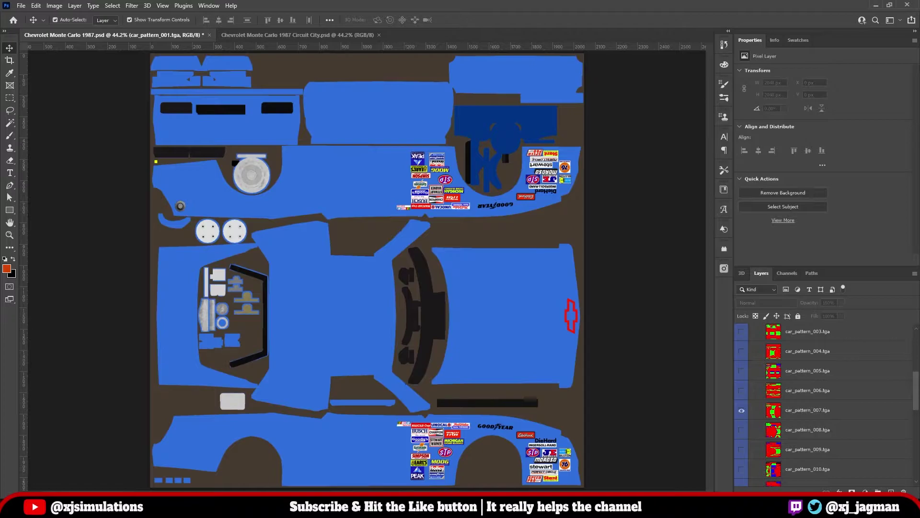
click(742, 409)
scroll(741, 410, down, 1)
click(741, 350)
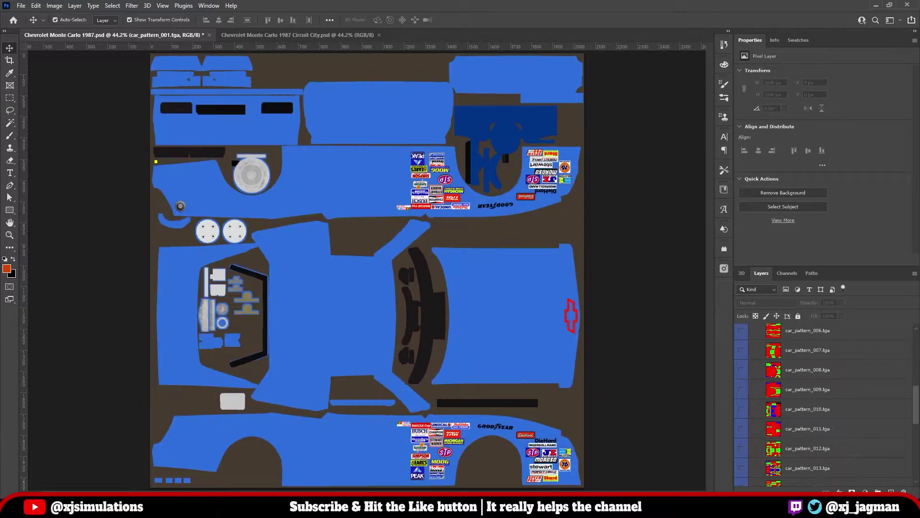
click(741, 369)
click(741, 369)
Preview the patterns from car_pattern_009.tga onward one at a time, and leave car_pattern_013.tga shown and selected
click(742, 389)
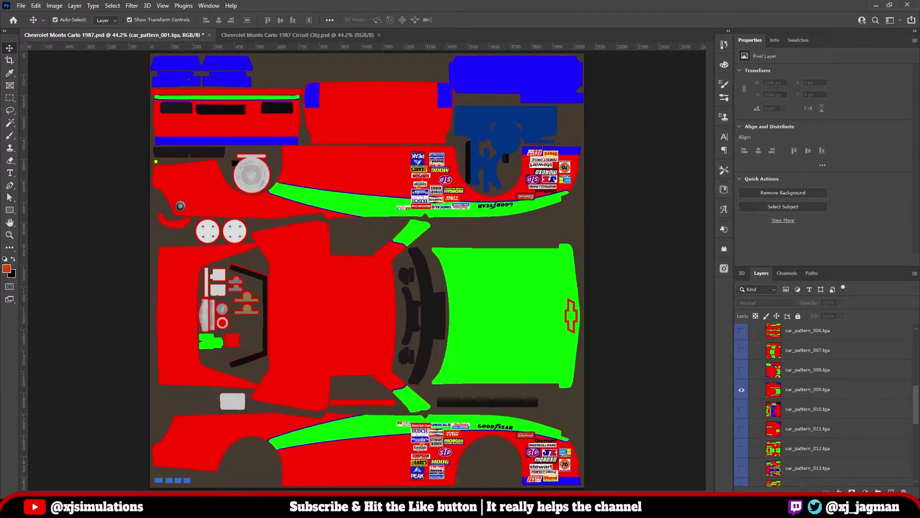
click(742, 389)
click(741, 408)
scroll(741, 409, down, 1)
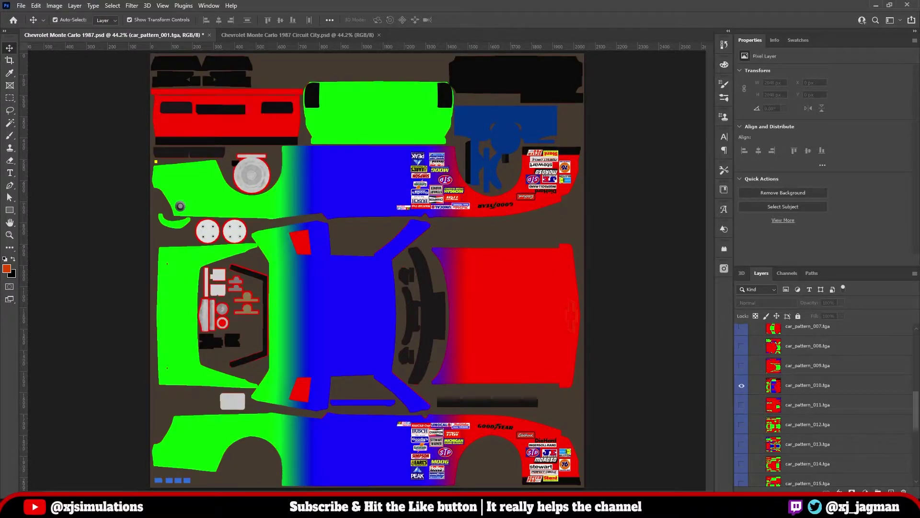
click(742, 385)
click(741, 404)
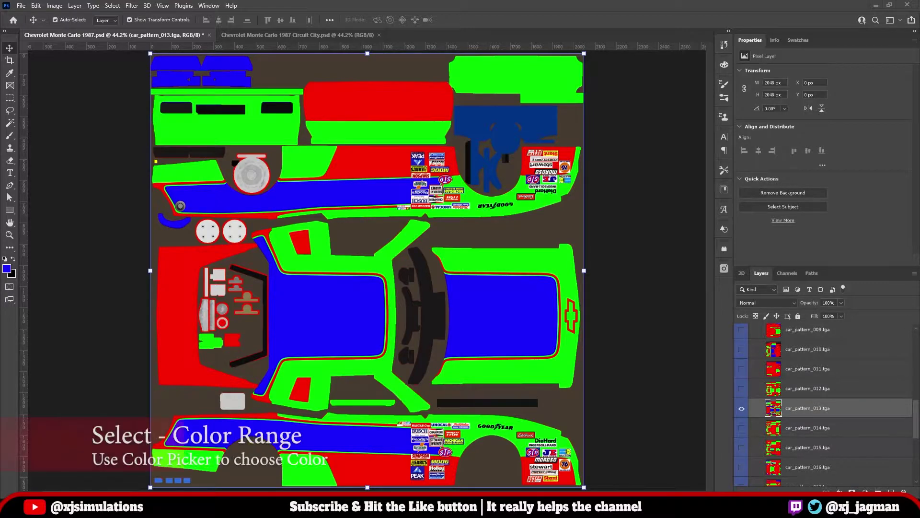
Select all the blue areas of car_pattern_013.tga with Color Range by sampling the blue
click(112, 6)
click(129, 100)
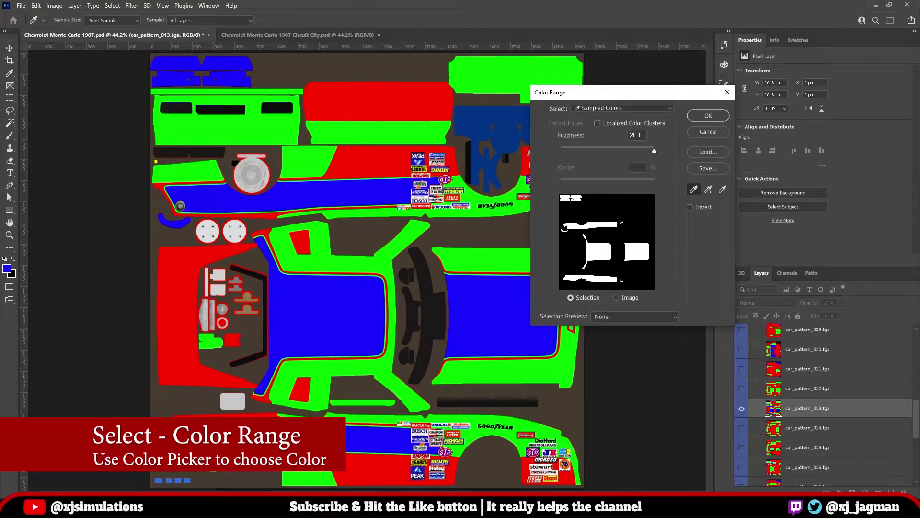
click(480, 253)
click(372, 162)
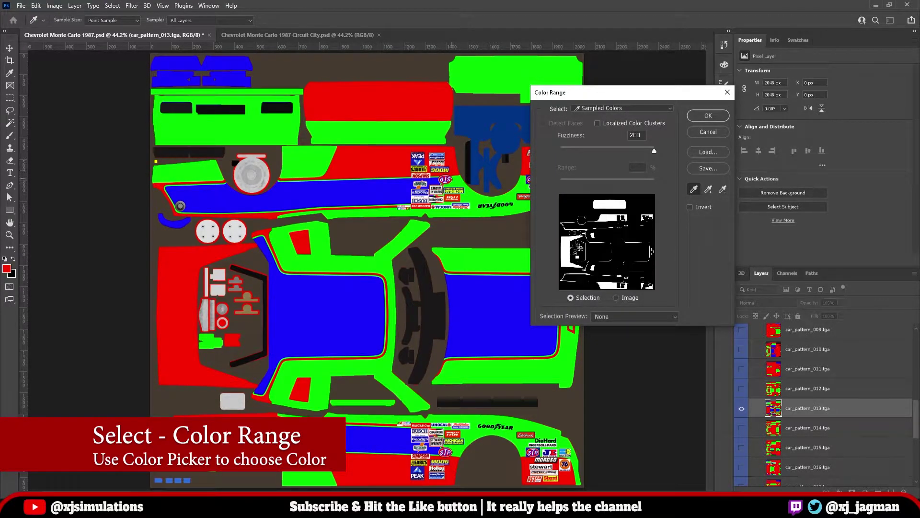
click(177, 77)
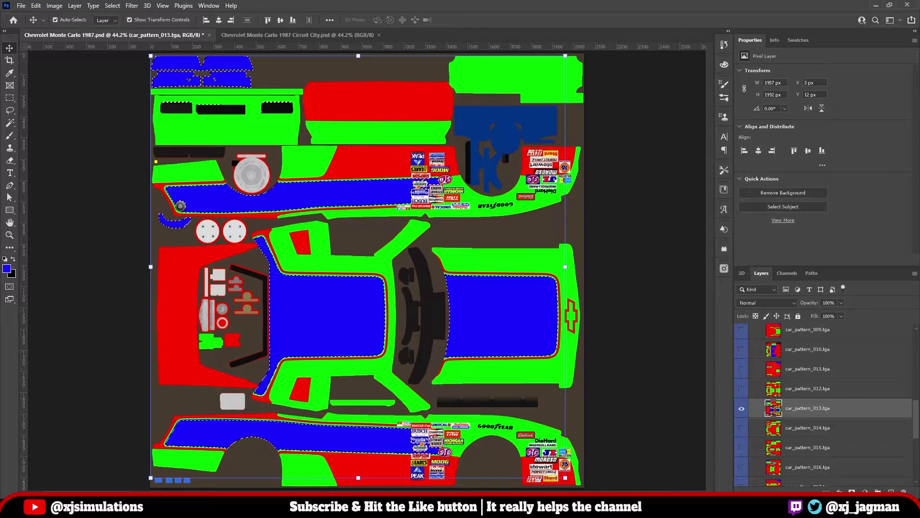
Fill the selected blue areas of car_pattern_013.tga with a custom bright magenta in Normal mode at 100% opacity
click(35, 5)
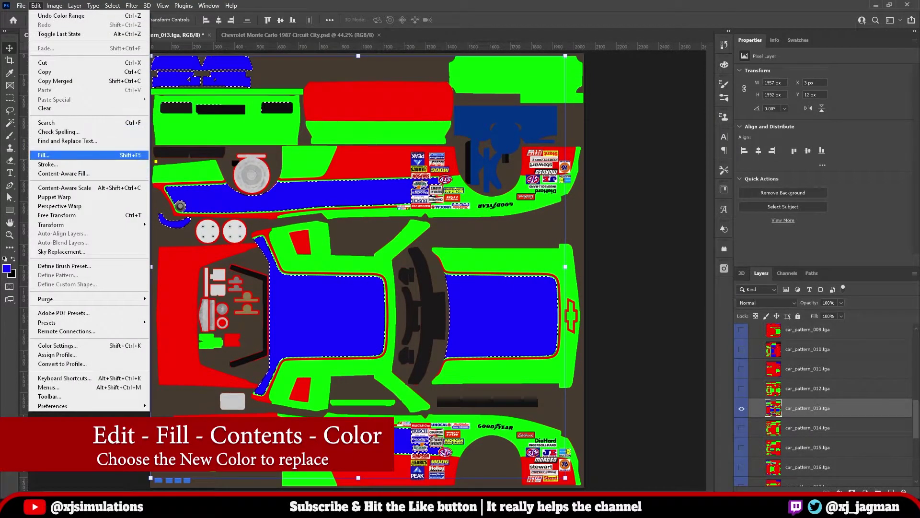
click(43, 154)
click(616, 133)
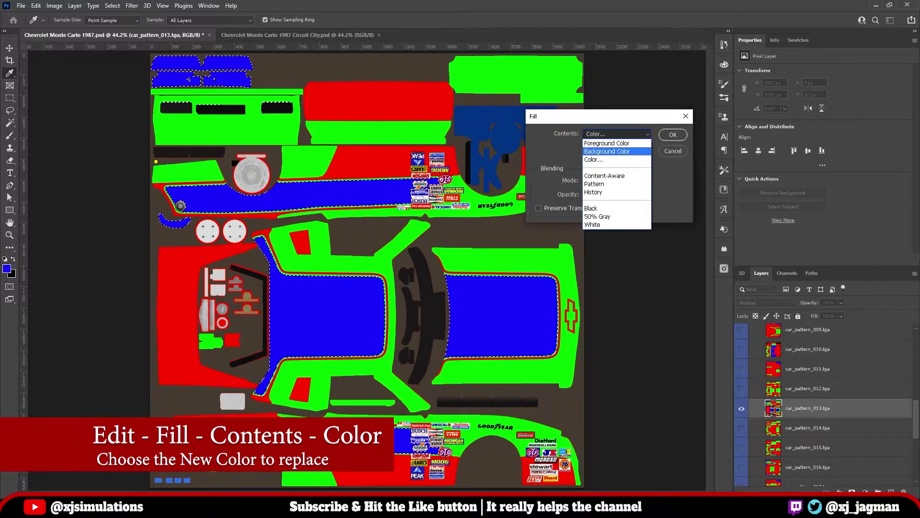
click(616, 158)
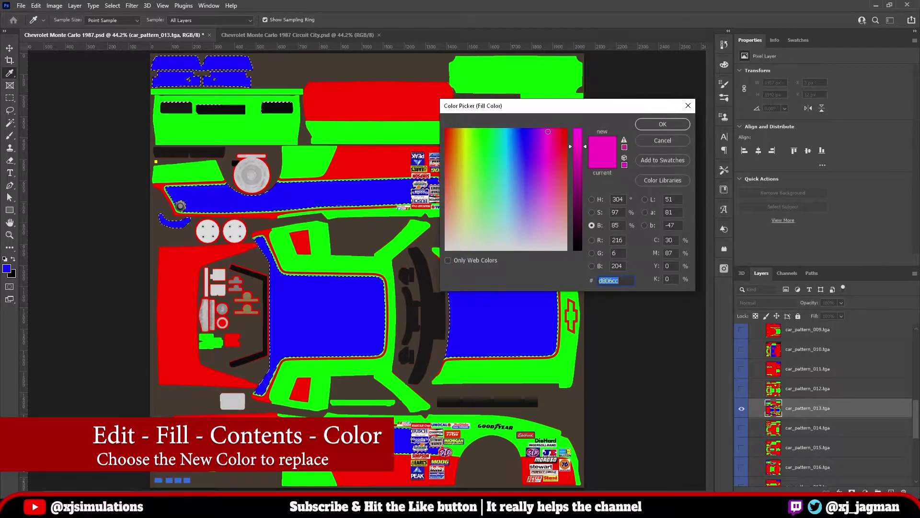
click(578, 135)
click(577, 130)
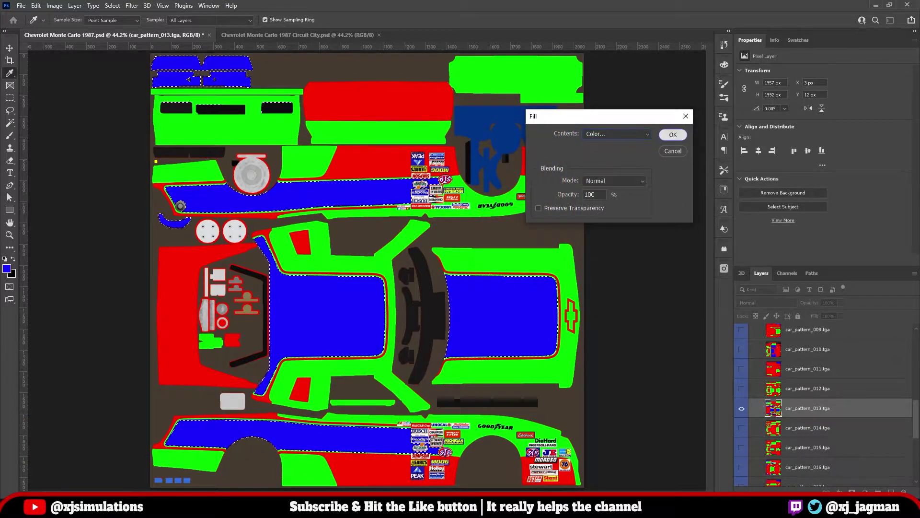
key(Return)
key(v)
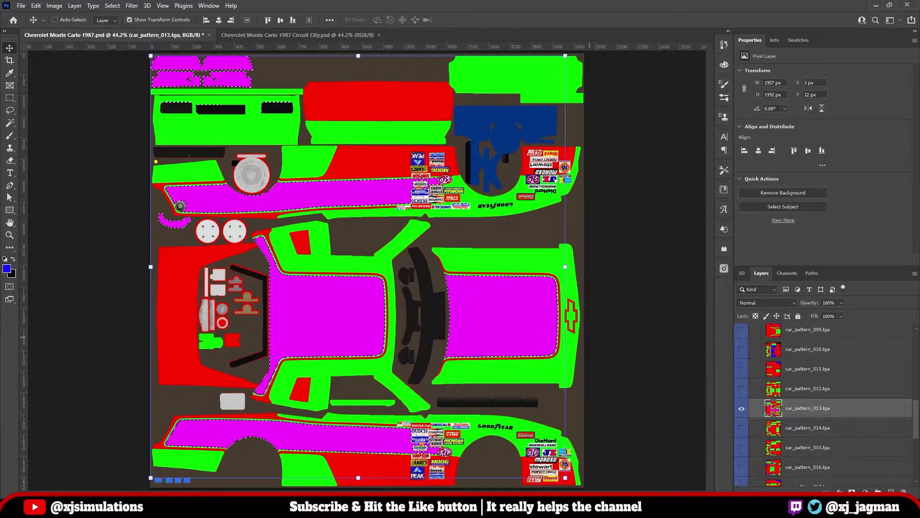
Restore the pattern's magenta areas to blue and clear the selection
key(alt+BackSpace)
key(ctrl+d)
key(ctrl)
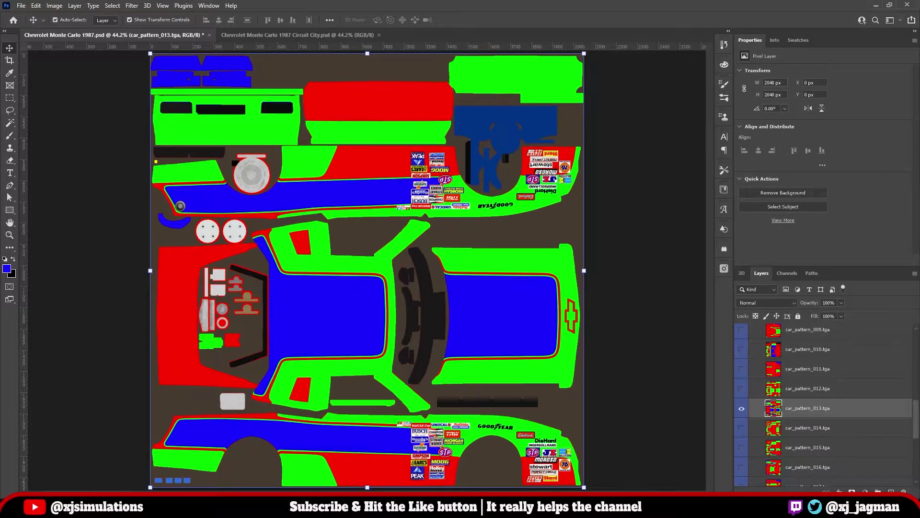
Examine the Red, Green and Blue channels of car_pattern_013.tga individually, comparing which pattern areas each one isolates
click(786, 272)
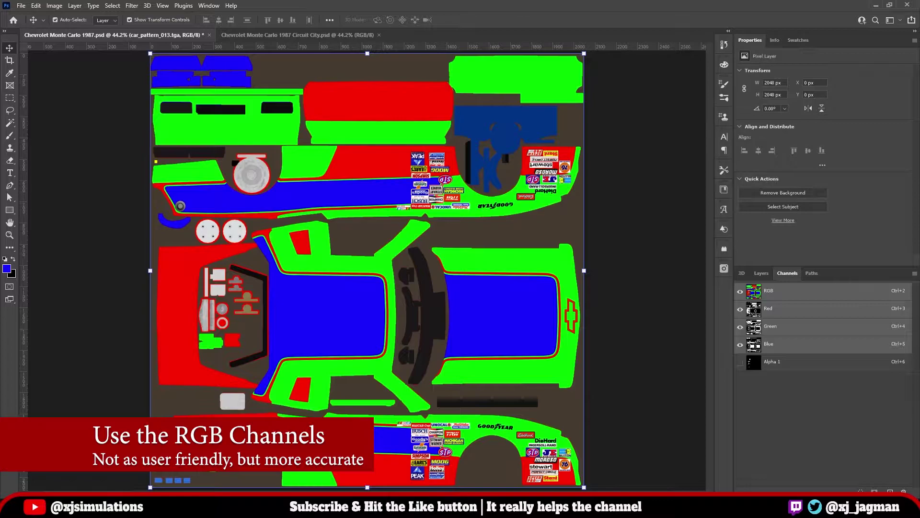
key(ctrl+3)
key(ctrl+4)
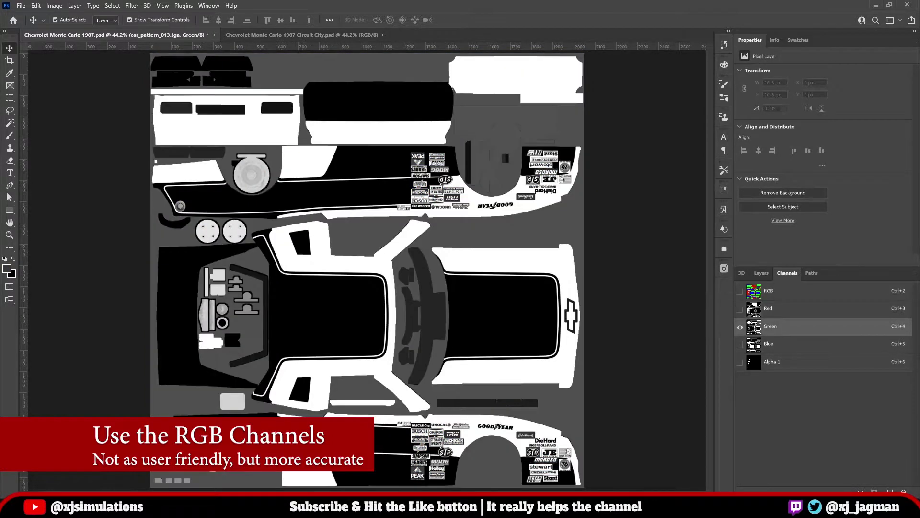
key(ctrl+5)
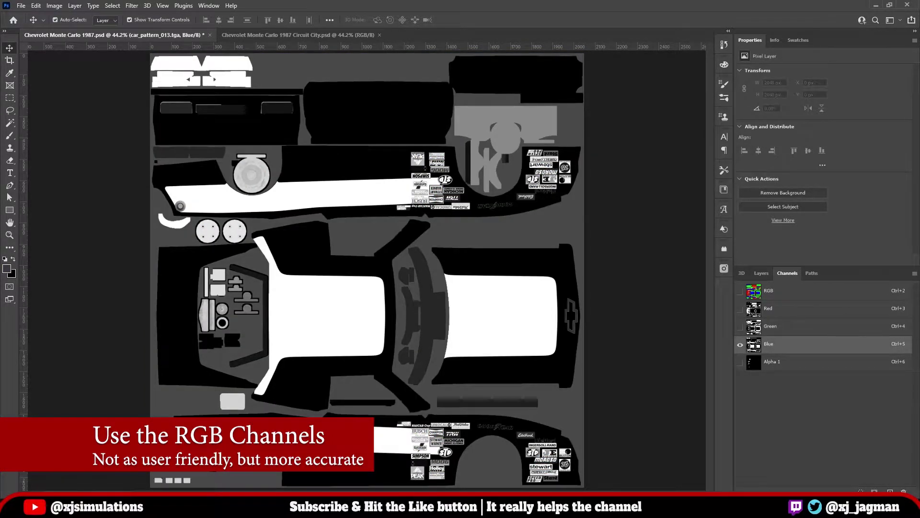
key(ctrl+4)
key(ctrl+3)
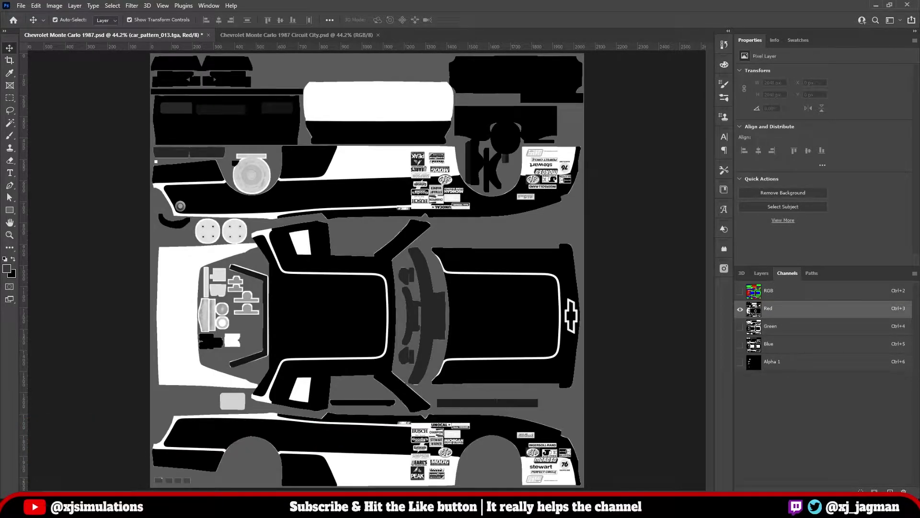
key(ctrl+4)
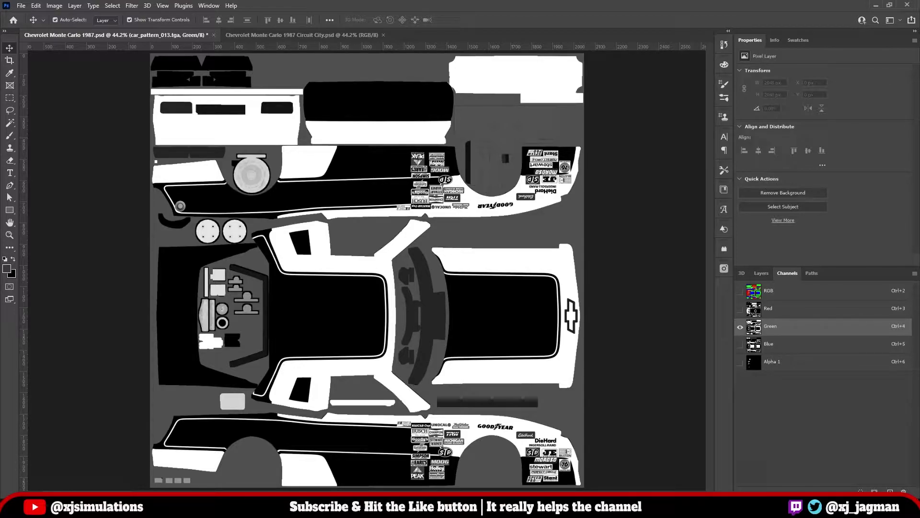
key(ctrl+5)
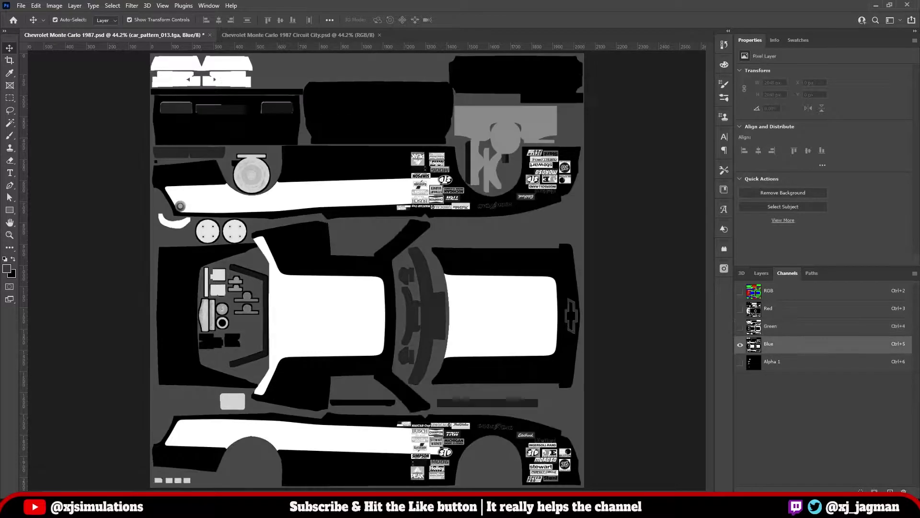
key(ctrl+4)
key(ctrl+3)
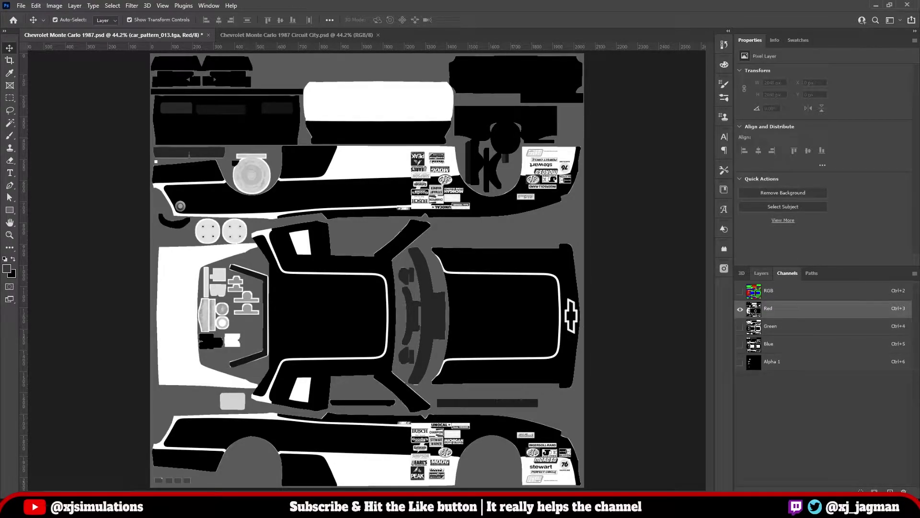
Return to the layers, select and hide the Base layer, and show the Car Patterns group
click(761, 273)
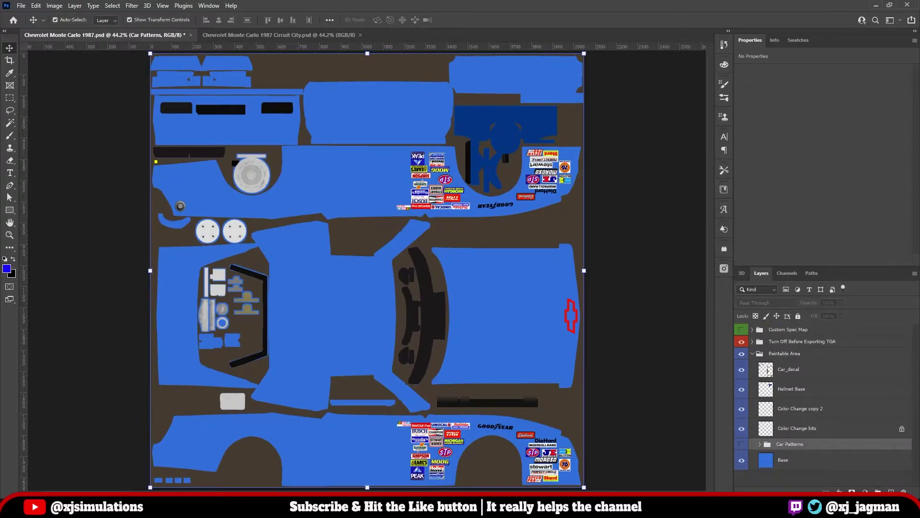
click(814, 459)
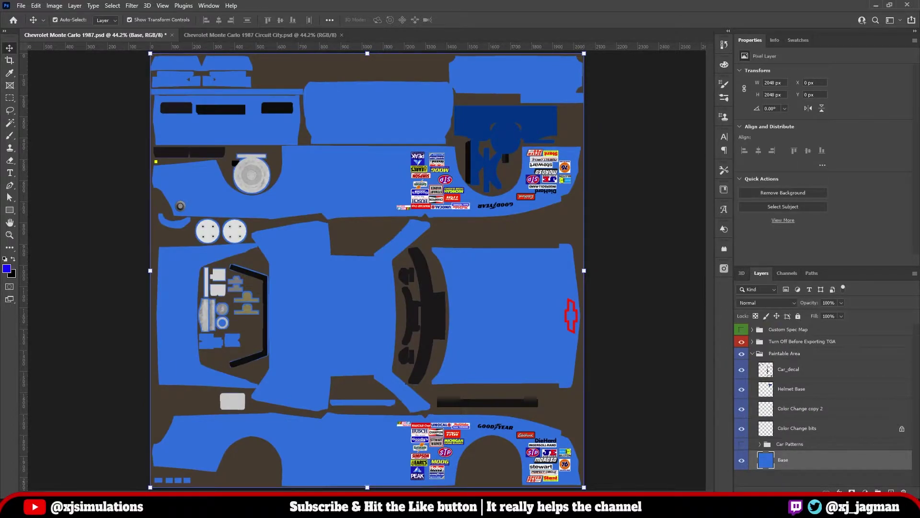
click(741, 460)
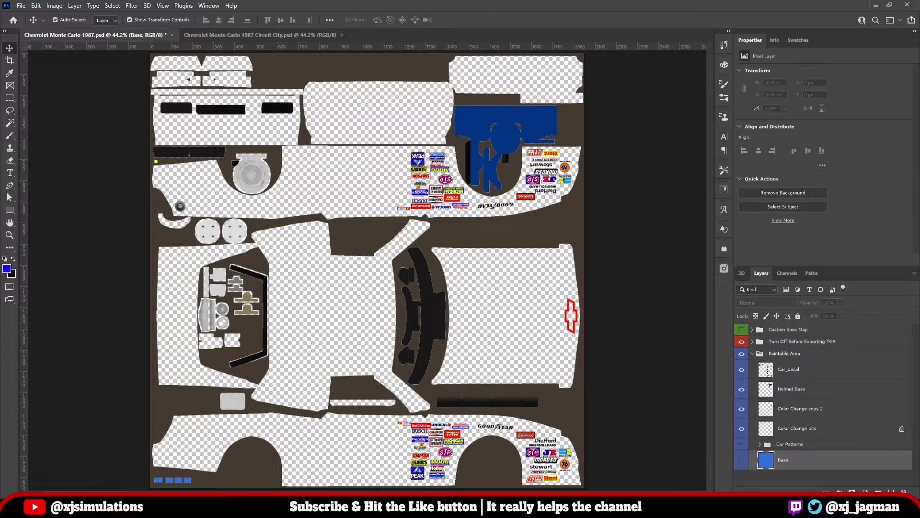
click(741, 444)
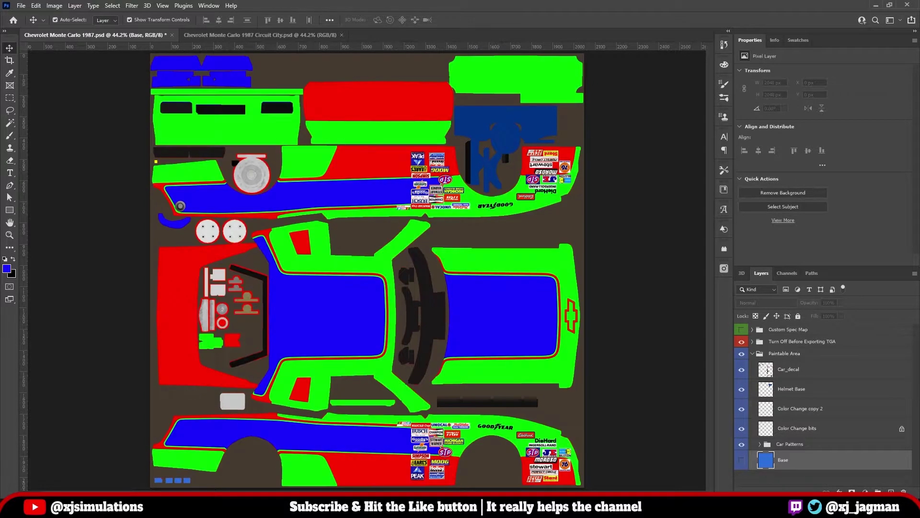
Preview car_pattern_001.tga inside the Car Patterns group, hide it again, and collapse the group
click(760, 444)
scroll(826, 405, down, 2)
click(742, 424)
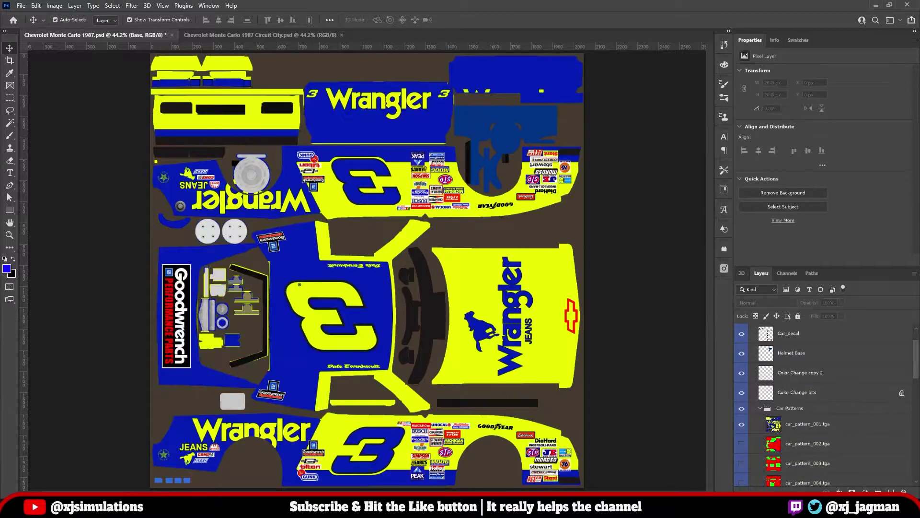
click(741, 424)
scroll(825, 407, down, 2)
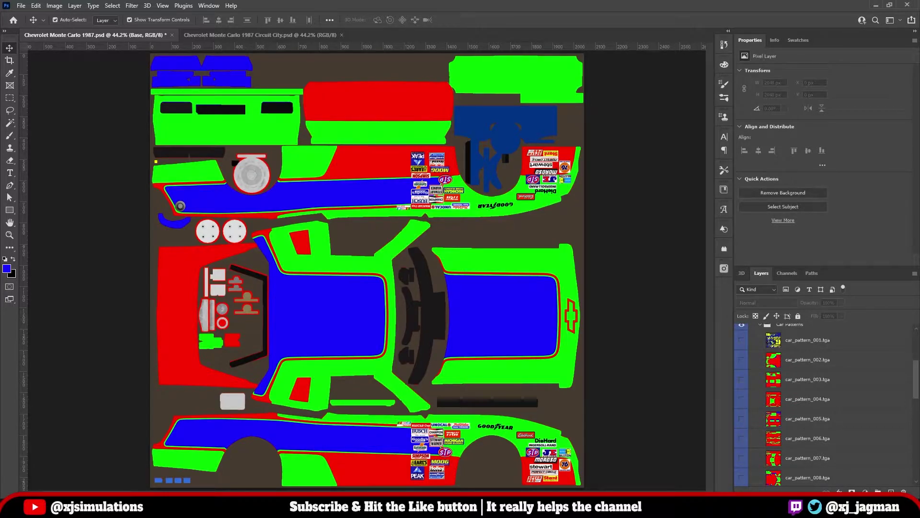
scroll(825, 407, up, 3)
click(760, 384)
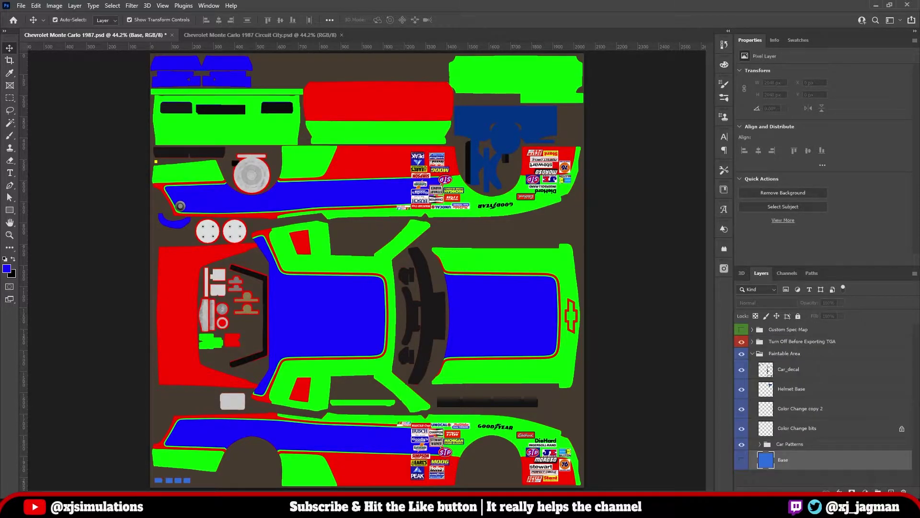
Show the Base layer again, and collapse Paintable Area to open the Turn Off Before Exporting TGA group
click(742, 459)
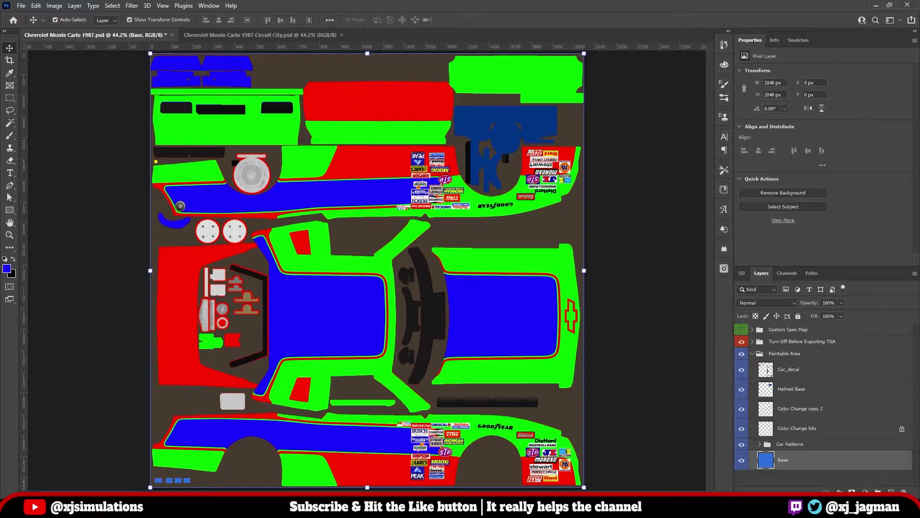
click(751, 354)
click(752, 341)
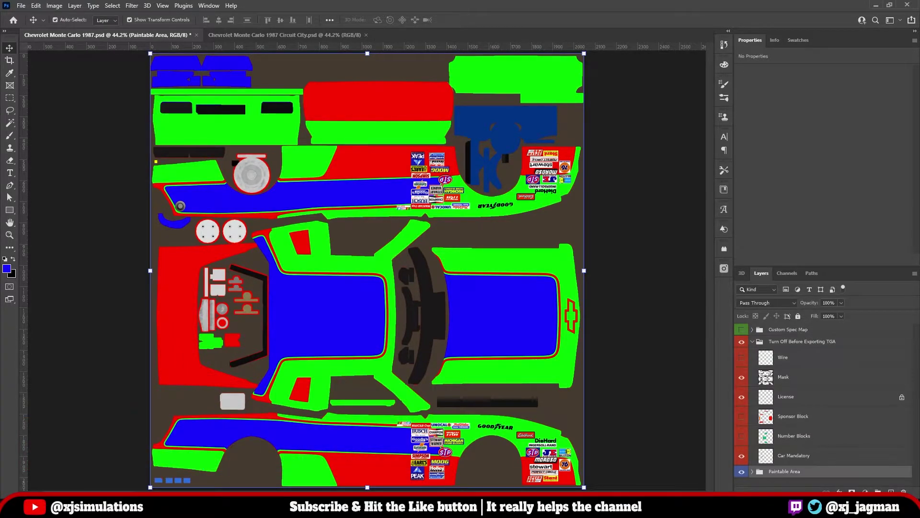
Toggle the Sponsor Block layer to view the sponsor placement areas, leaving it hidden
click(740, 416)
click(742, 416)
click(742, 416)
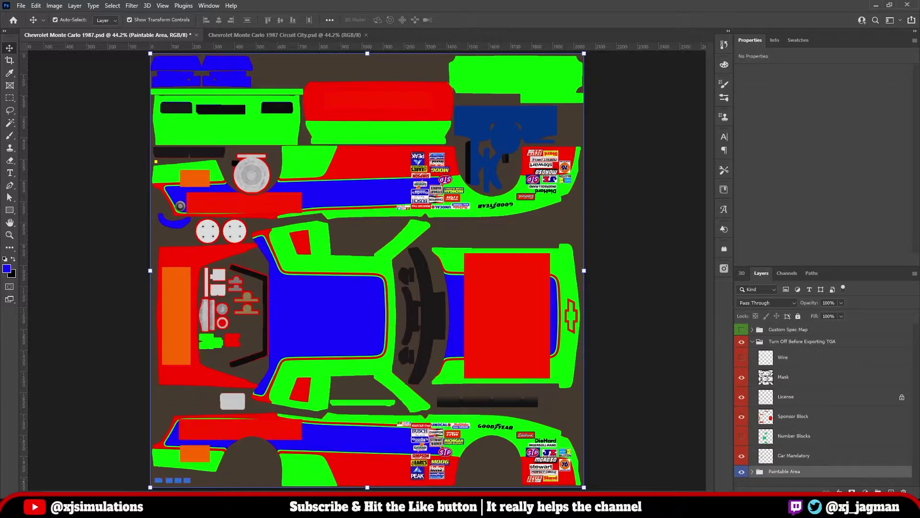
click(741, 416)
click(741, 416)
click(741, 416)
Toggle the Number Blocks layer to view the car number placement areas, leaving it hidden
click(742, 436)
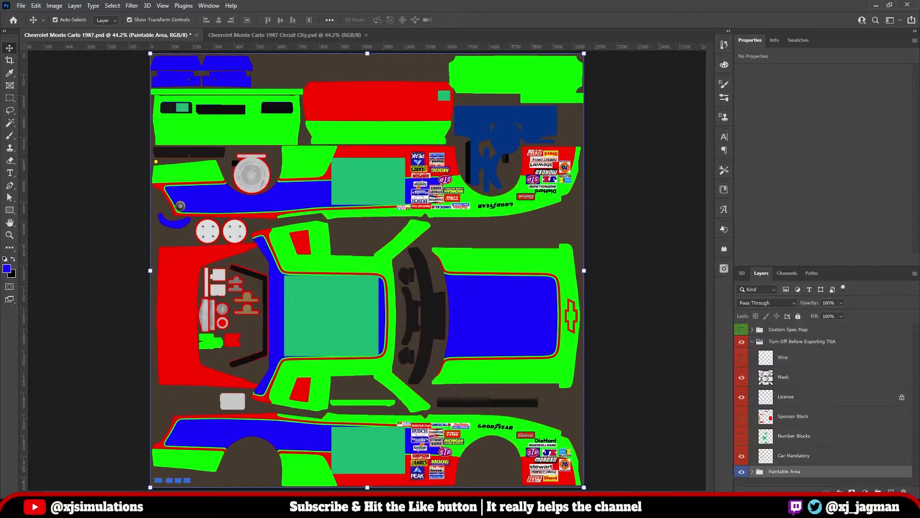
click(741, 435)
click(741, 436)
click(741, 435)
click(741, 435)
click(741, 436)
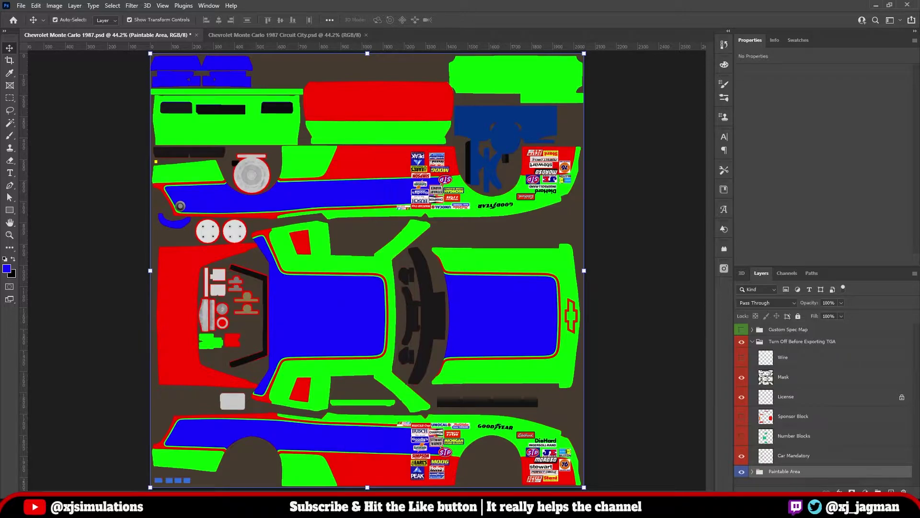
click(741, 436)
Toggle the Car Mandatory layer off and on to see which parts it covers, leaving it shown
click(741, 455)
click(741, 455)
click(741, 455)
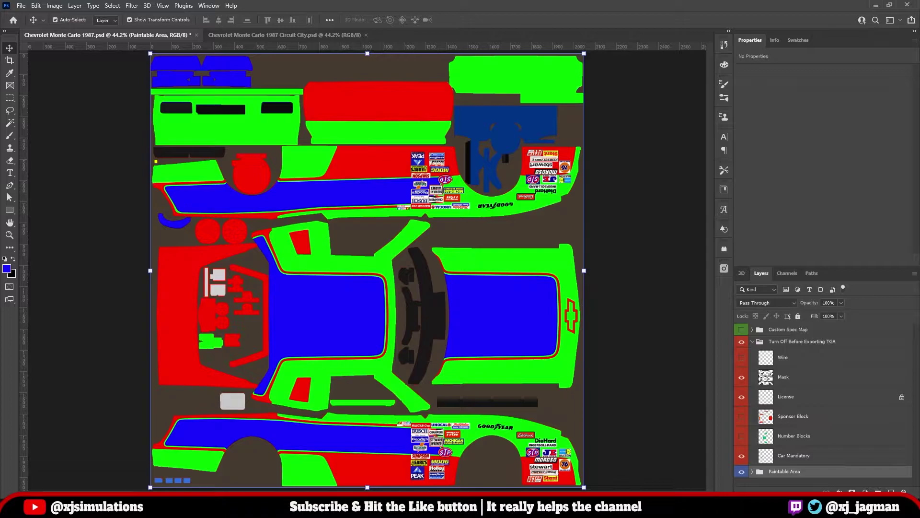
click(742, 455)
click(742, 456)
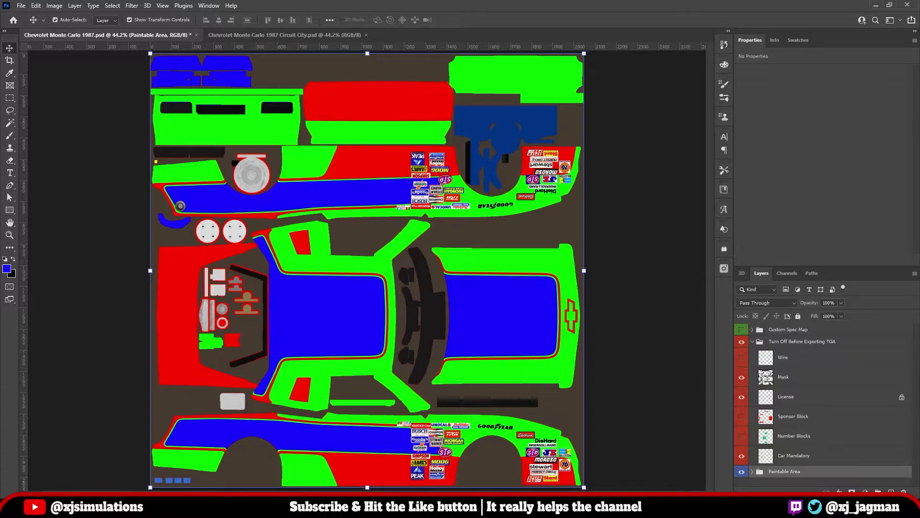
click(742, 456)
click(741, 455)
Toggle the Mask layer off and on to compare the template with and without it, leaving it shown
click(741, 377)
click(741, 378)
click(741, 377)
click(742, 377)
click(741, 377)
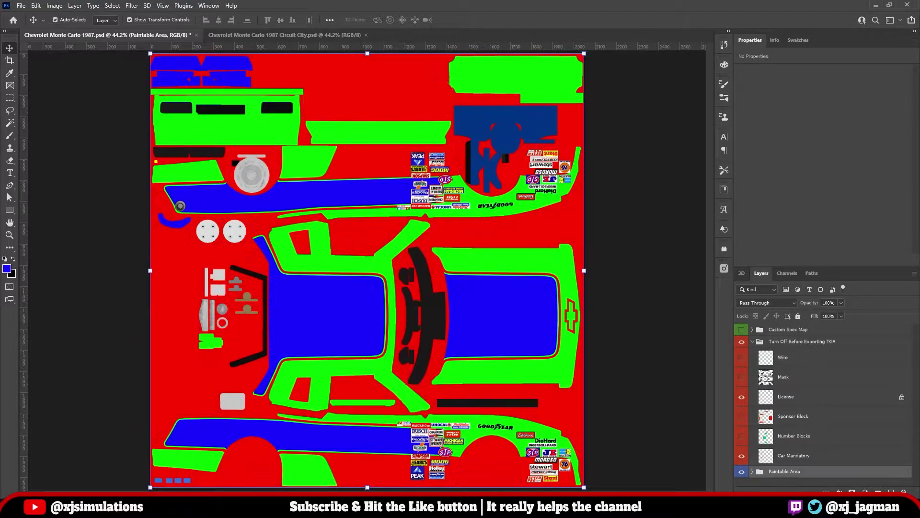
click(742, 377)
click(741, 377)
click(741, 377)
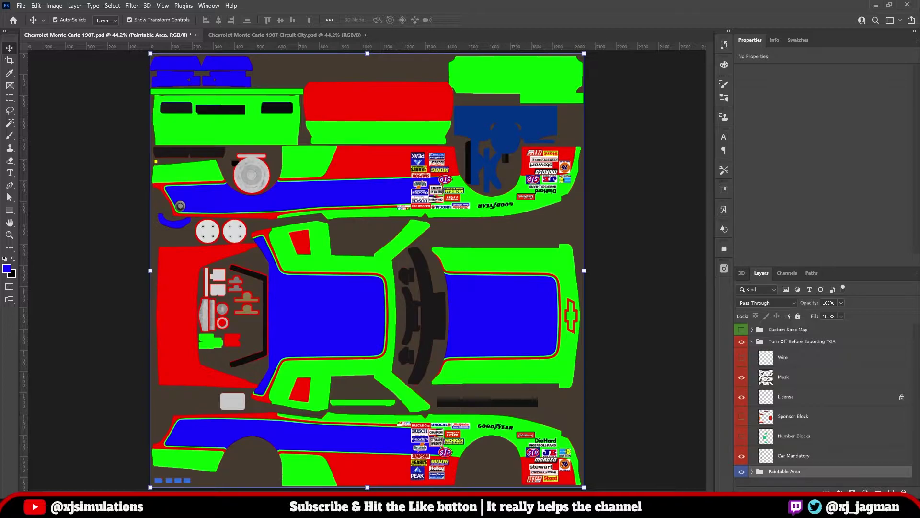
Show the Wire layer in the Turn Off Before Exporting TGA group and select it
click(741, 357)
click(742, 357)
click(741, 357)
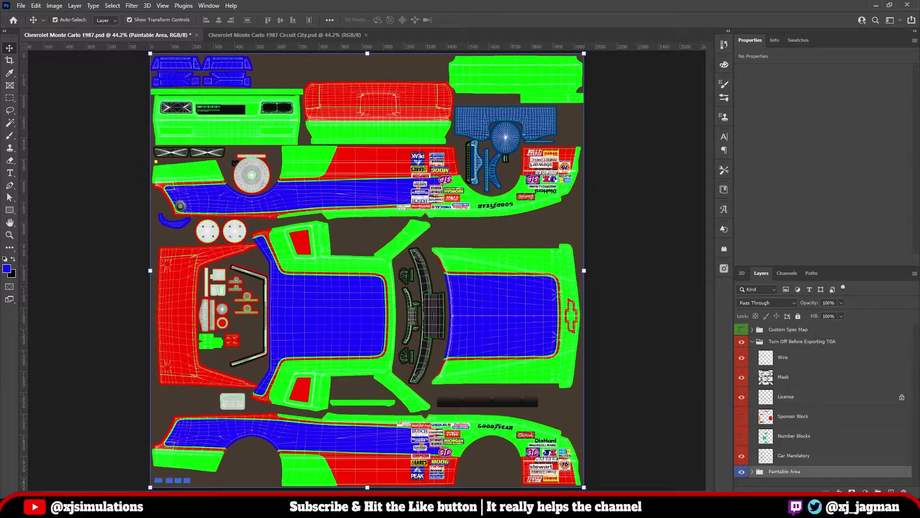
click(783, 357)
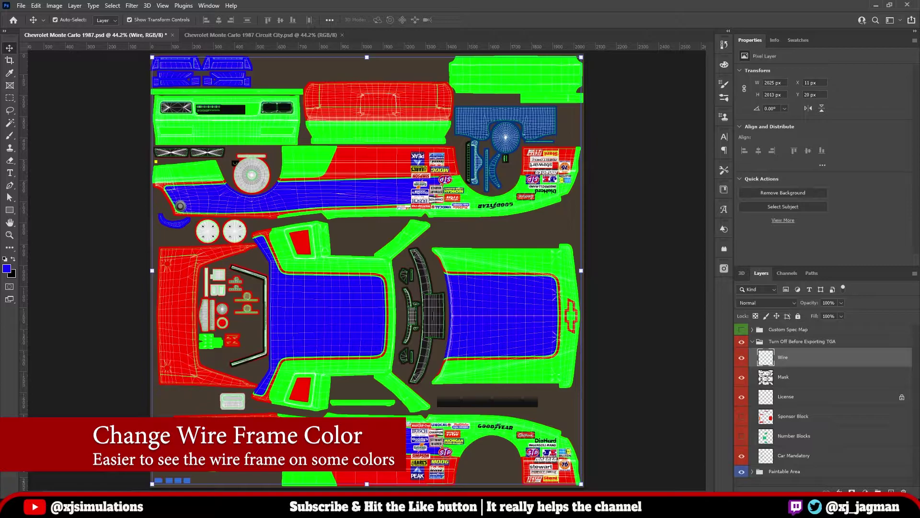
Hide car_pattern_013.tga in the Car Patterns group and fill the Base layer with white using the Paint Bucket
click(752, 341)
click(752, 353)
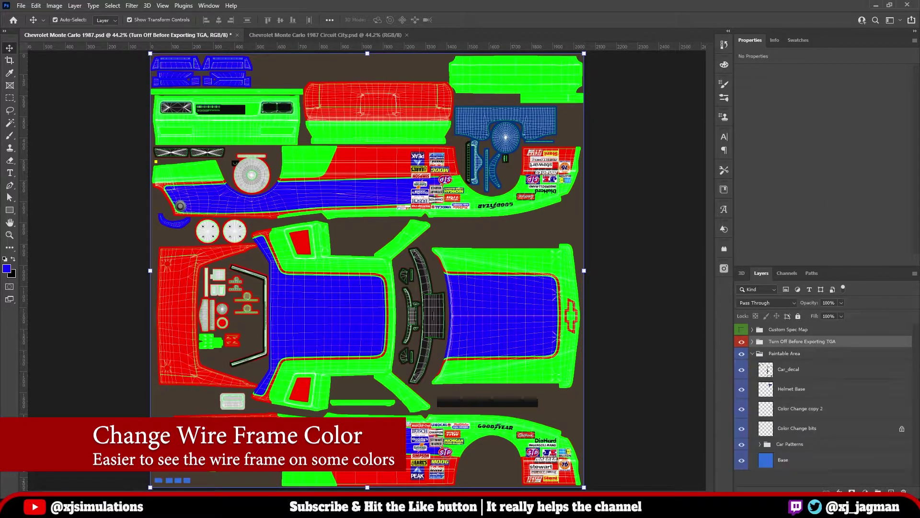
click(760, 444)
scroll(822, 404, down, 10)
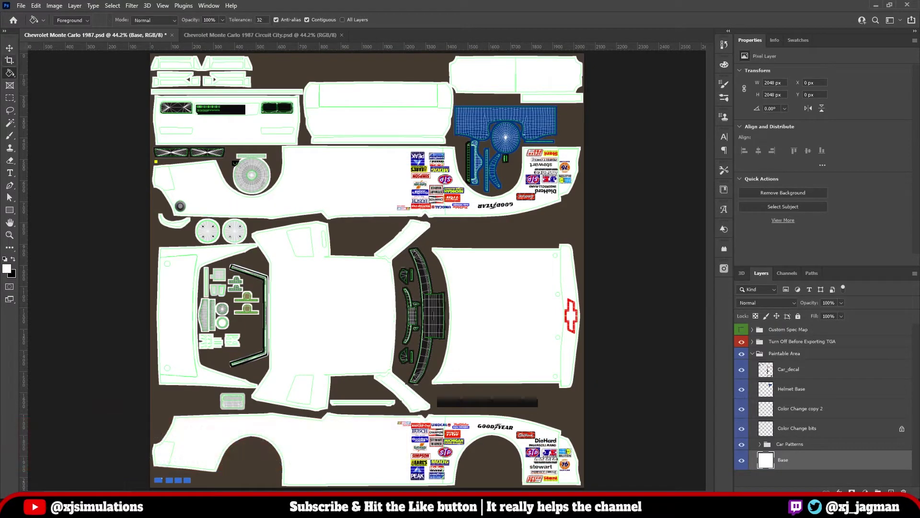
key(v)
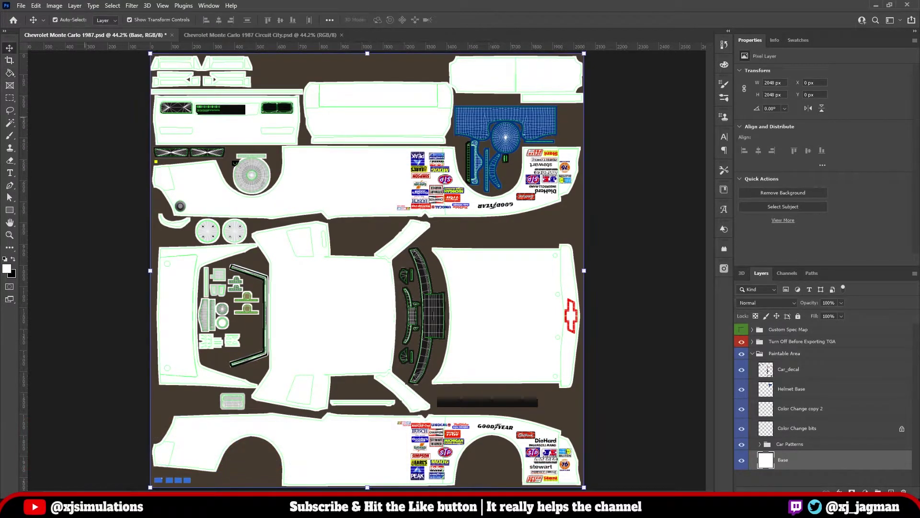
scroll(350, 334, up, 8)
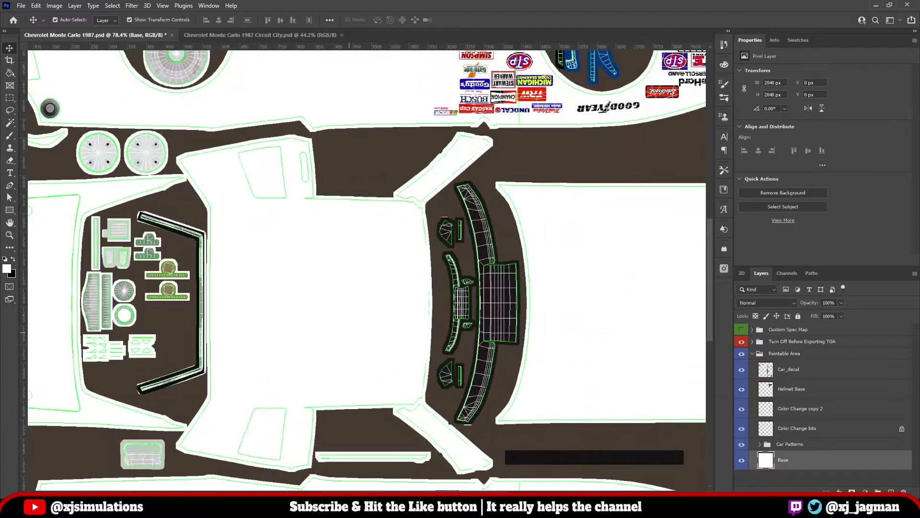
Add a red Color Overlay with Normal blend mode and 100% opacity to the Wire layer
scroll(438, 269, down, 3)
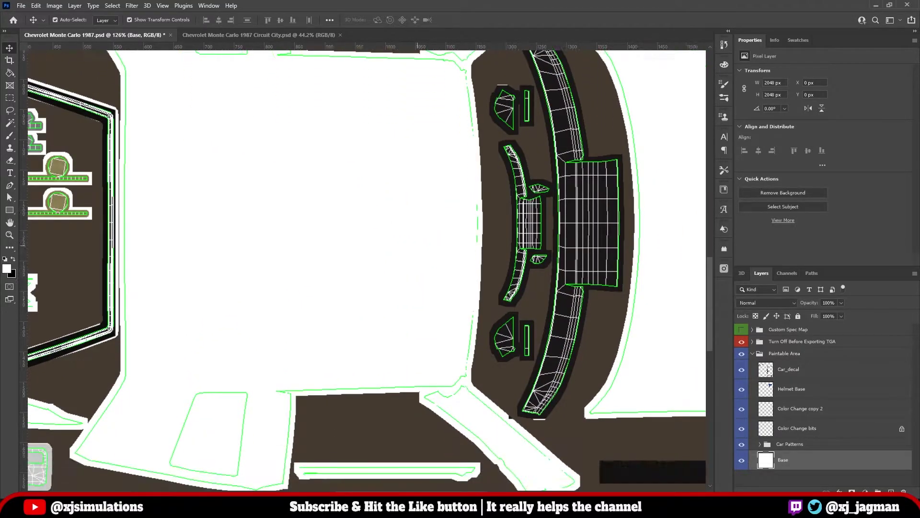
scroll(416, 249, down, 4)
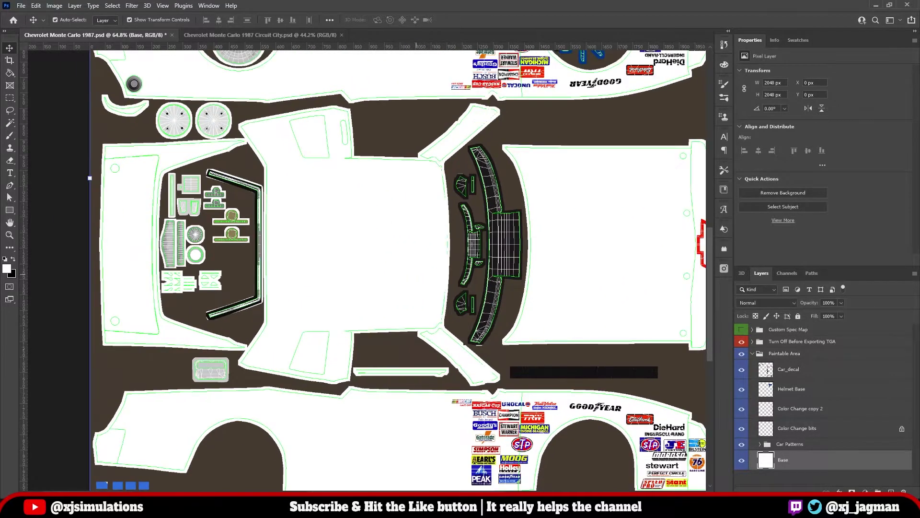
scroll(398, 269, up, 3)
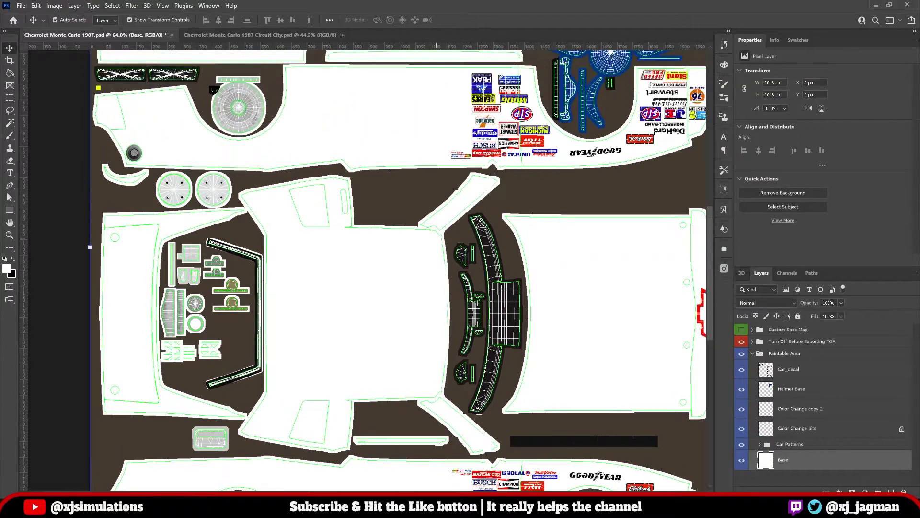
scroll(398, 269, down, 3)
scroll(397, 268, up, 3)
scroll(398, 268, up, 1)
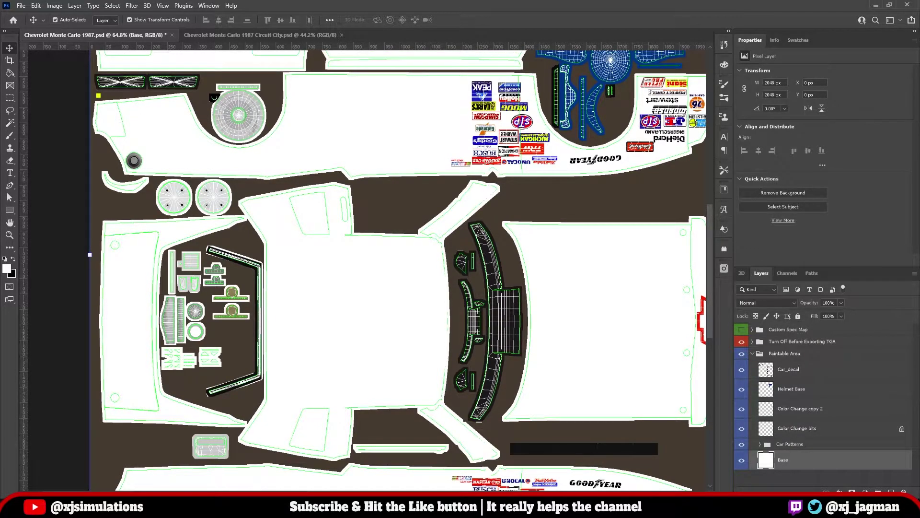
click(752, 341)
click(796, 357)
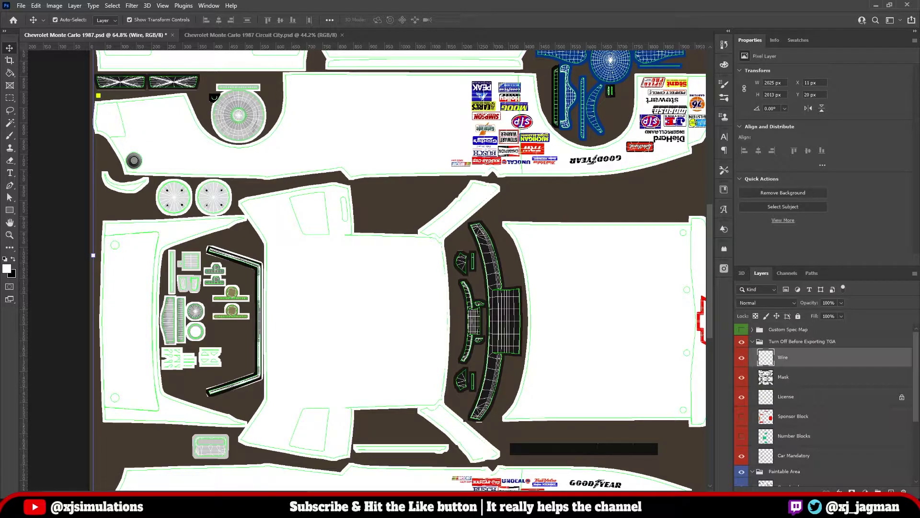
click(839, 491)
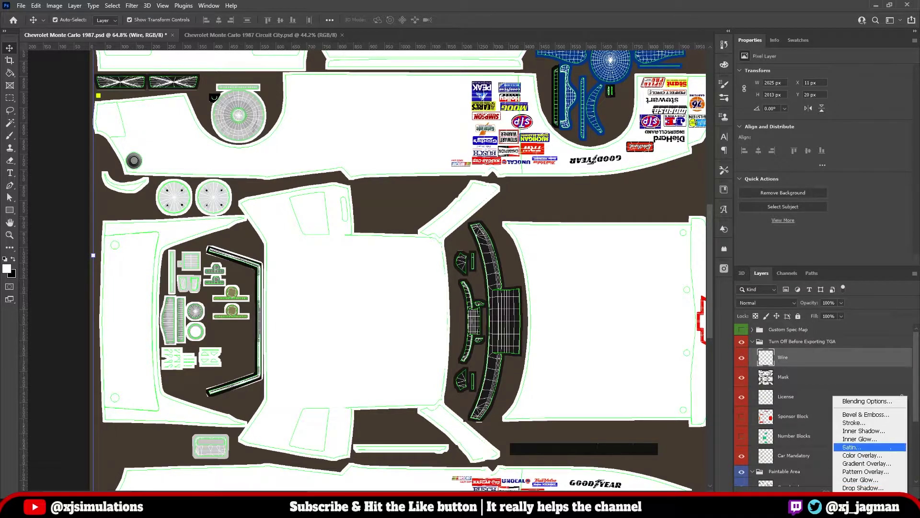
click(862, 455)
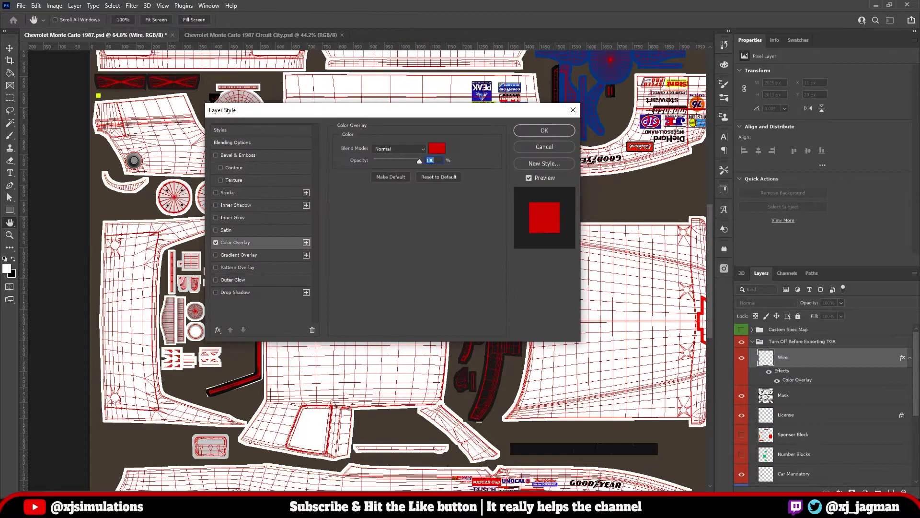
click(544, 130)
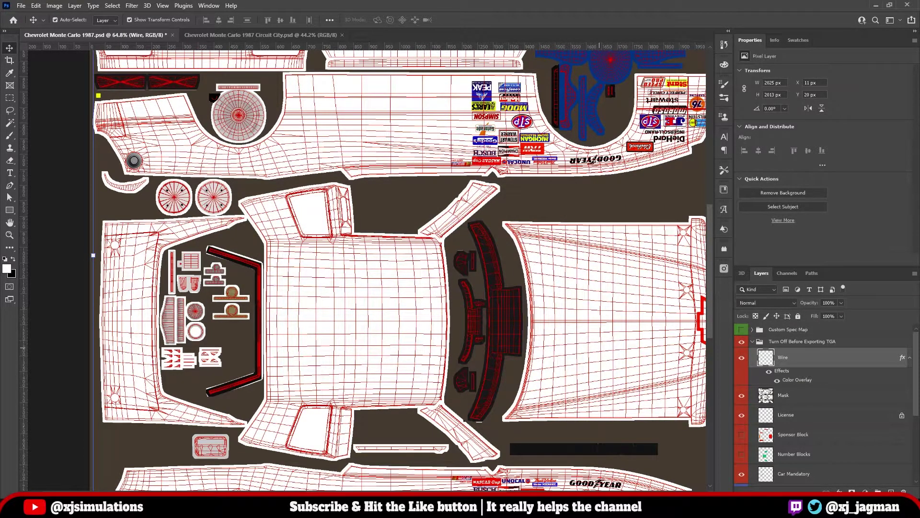
key(ctrl+0)
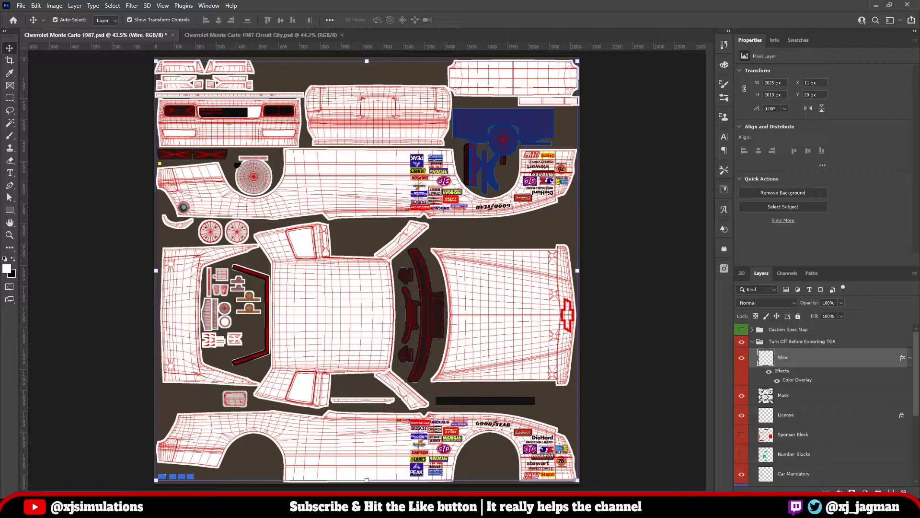
Toggle the Turn Off Before Exporting TGA group off and on to compare the template with and without it, leaving it shown
click(752, 342)
click(741, 341)
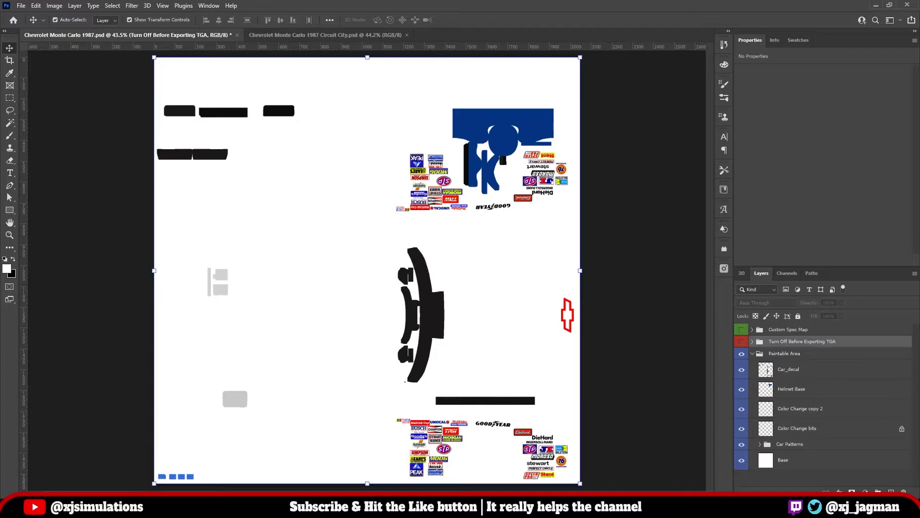
click(741, 341)
key(ctrl+comma)
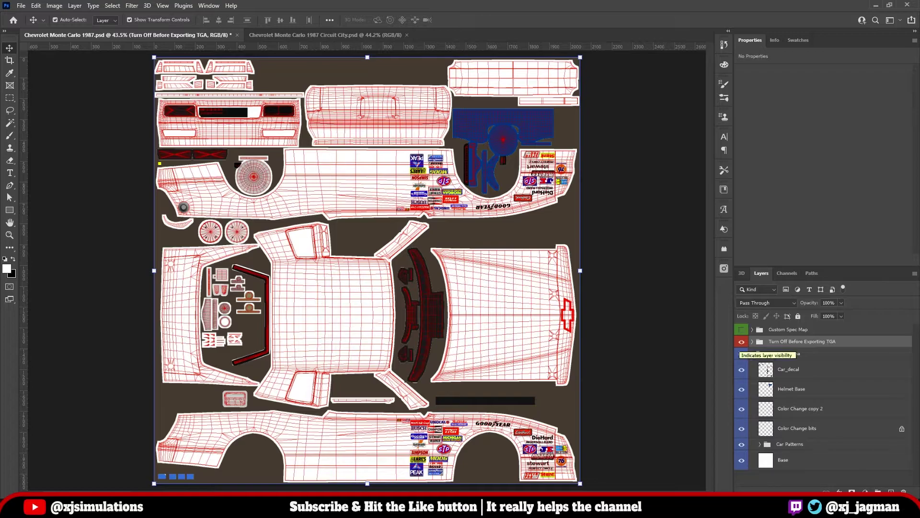
click(752, 341)
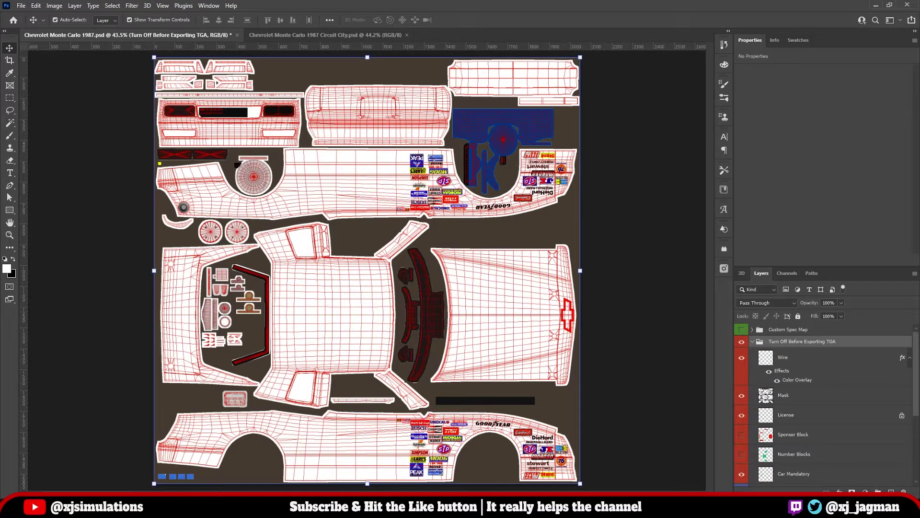
click(741, 341)
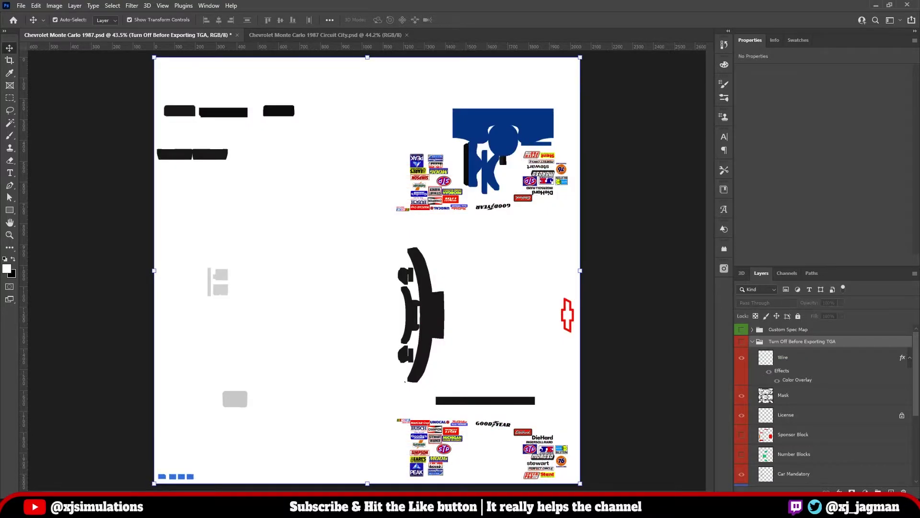
click(741, 342)
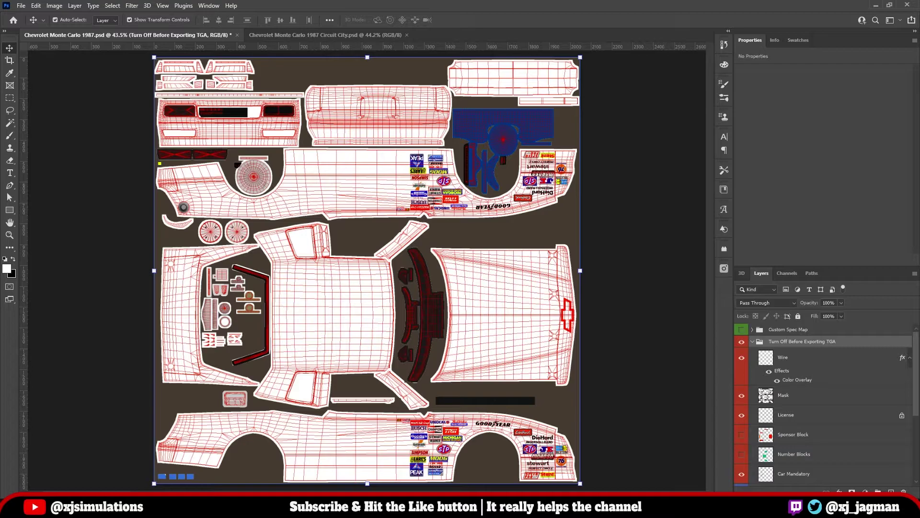
Hide the Wire and Mask layers and toggle Car Mandatory off and on to check its parts, leaving it shown
click(741, 357)
click(742, 395)
scroll(741, 395, down, 1)
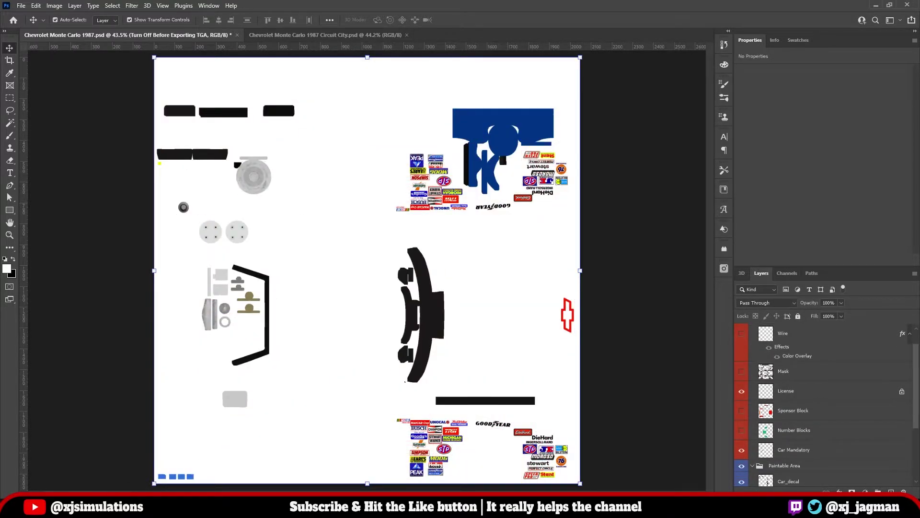
click(741, 450)
click(741, 449)
click(741, 450)
click(741, 449)
scroll(826, 405, up, 1)
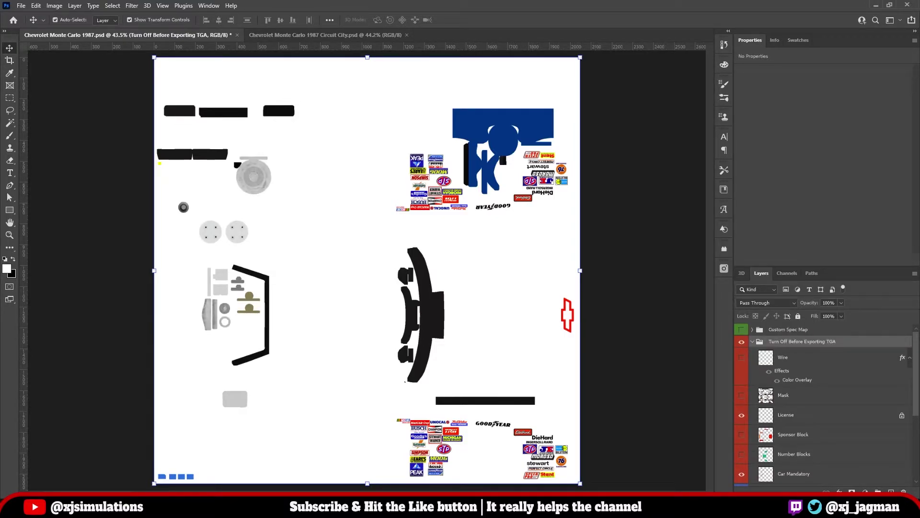
Hide the Turn Off Before Exporting TGA group and show car_pattern_002.tga in the Car Patterns group
click(752, 341)
click(741, 341)
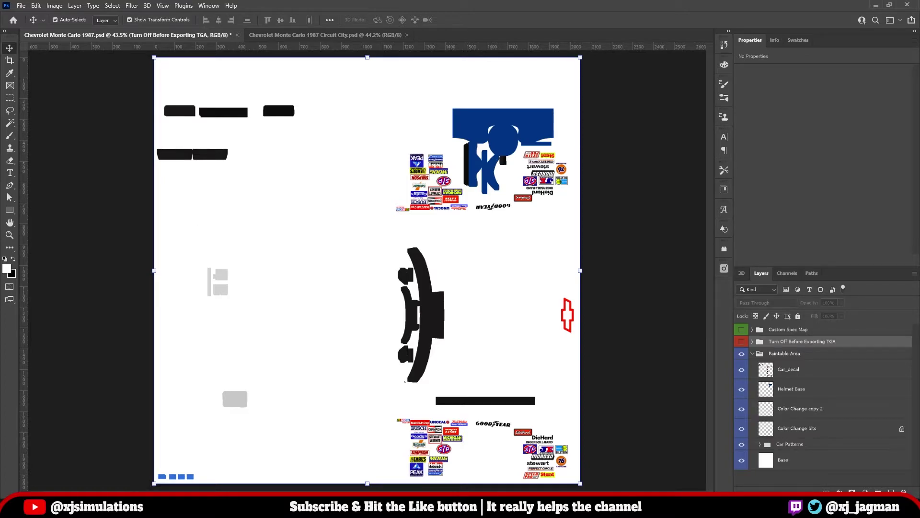
click(760, 444)
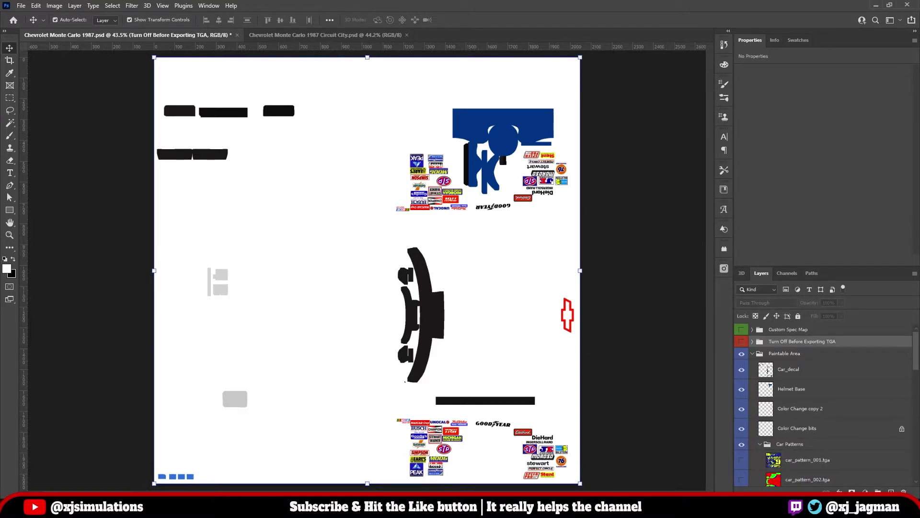
click(742, 479)
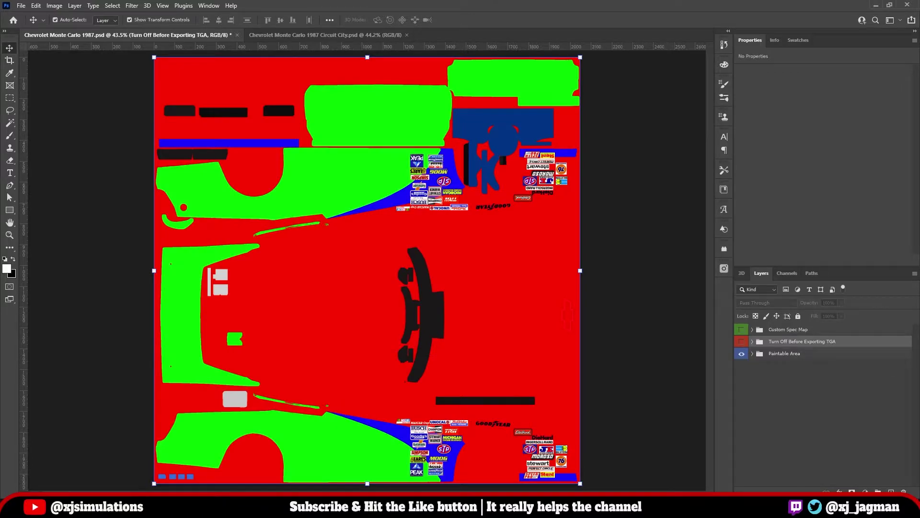
Show the Turn Off Before Exporting TGA group again, turn on its Mask layer and collapse the group
click(742, 341)
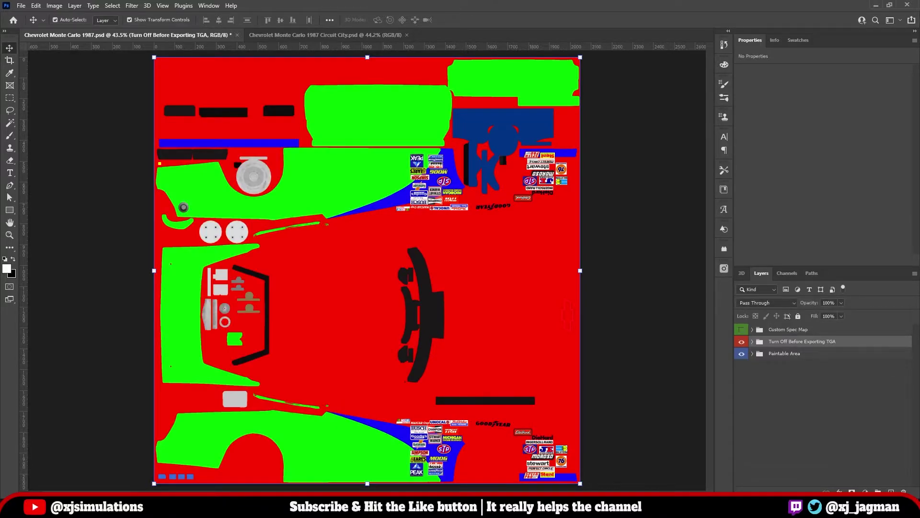
click(751, 341)
click(742, 395)
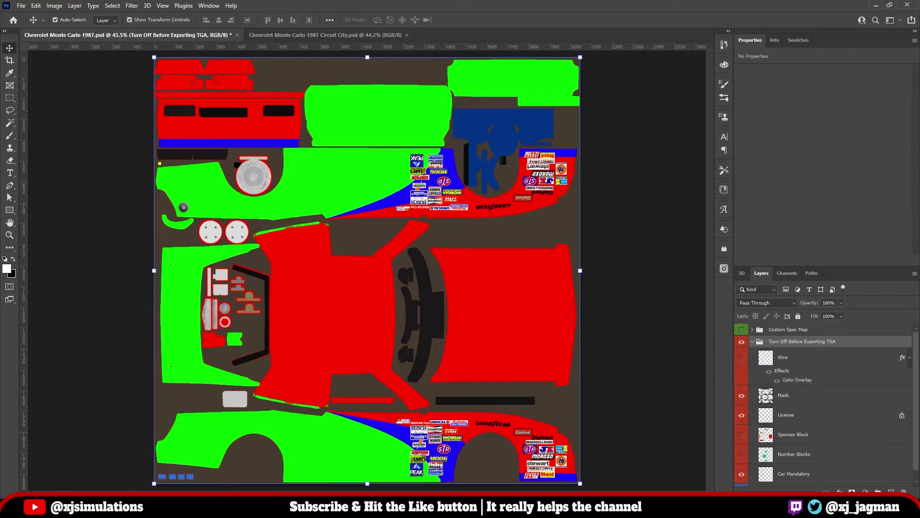
click(752, 342)
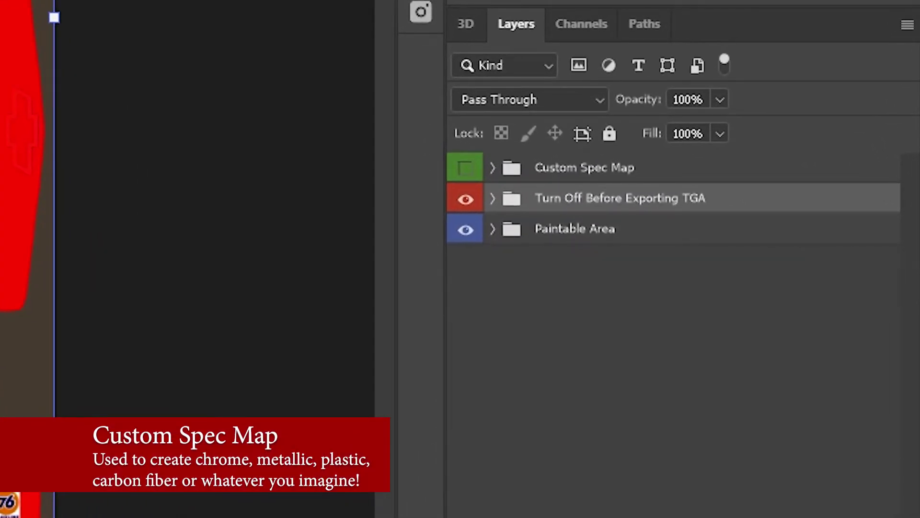
Expand the Custom Spec Map group and examine the layers inside Red Channel Metallic and Green Channel Roughness
click(492, 167)
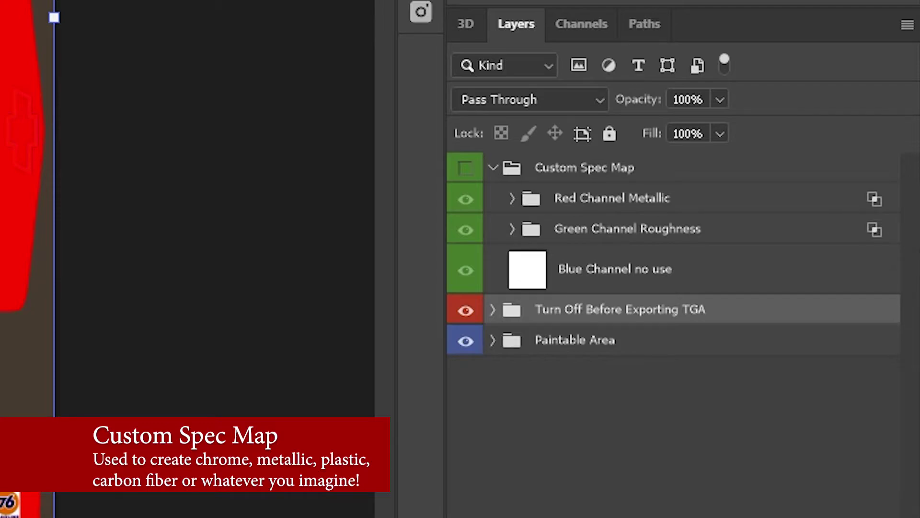
click(511, 198)
click(512, 329)
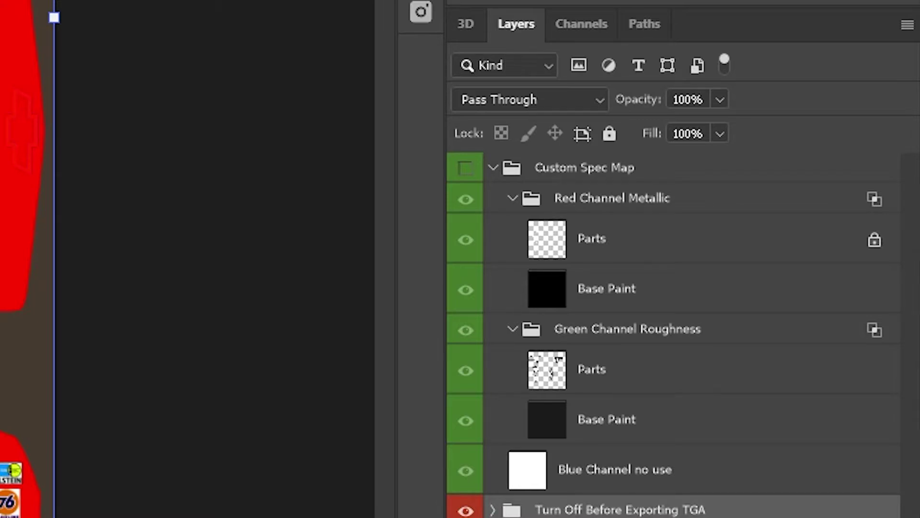
click(612, 198)
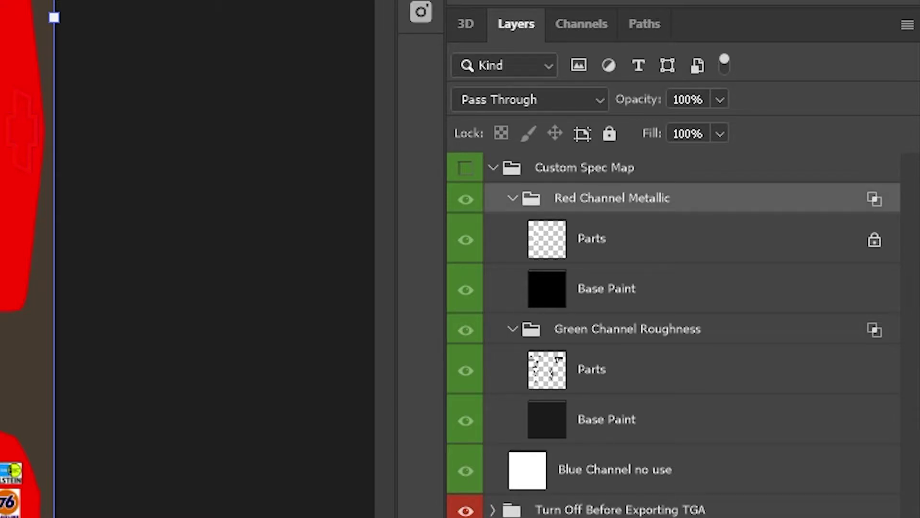
click(627, 328)
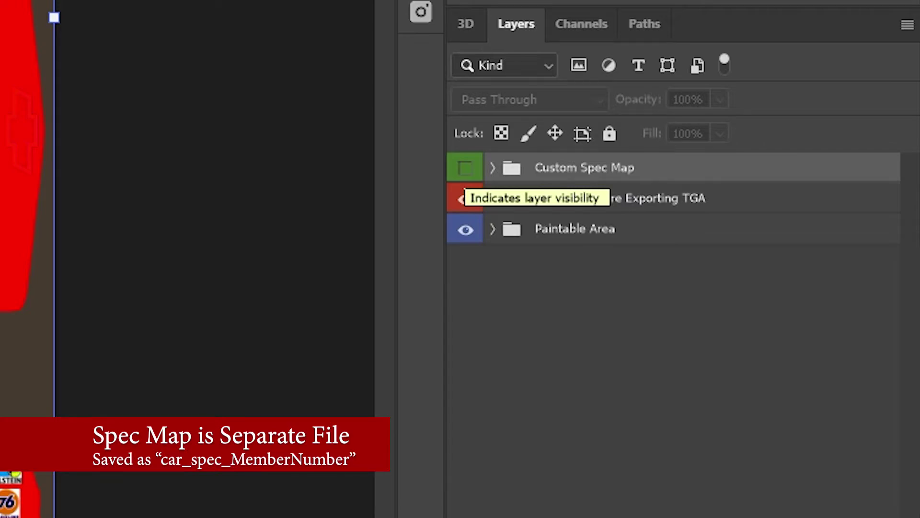
Toggle the Custom Spec Map group on and off repeatedly to compare it with the paint, leaving it hidden
click(465, 168)
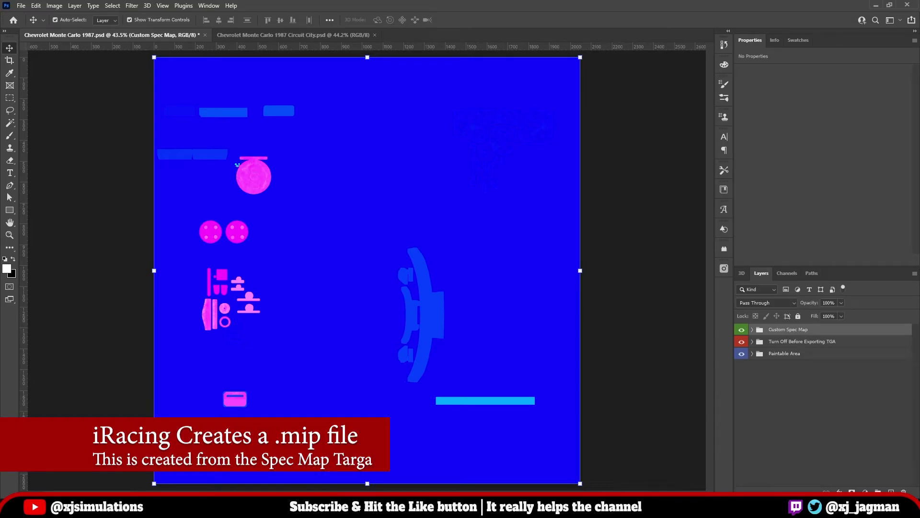
key(ctrl+comma)
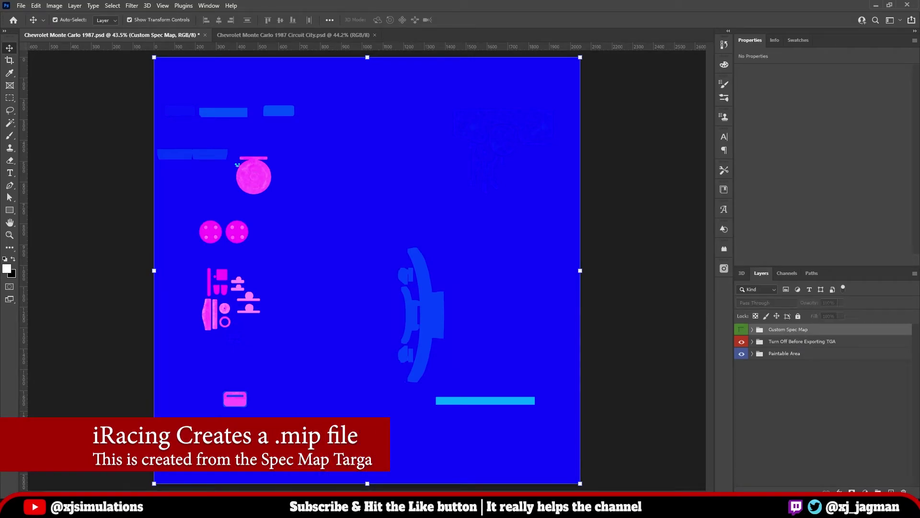
key(ctrl+comma)
key(ctrl+comma)
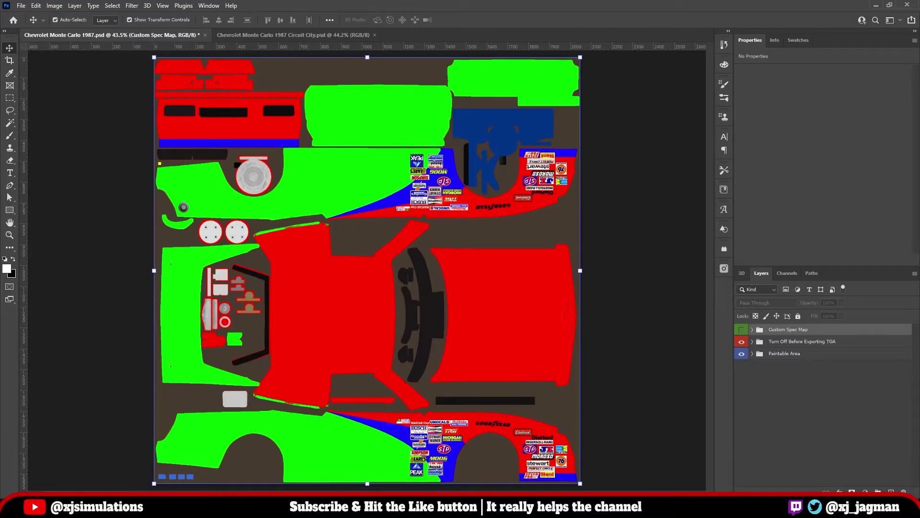
key(ctrl+comma)
key(ctrl+comma)
key(ctrl+comma)
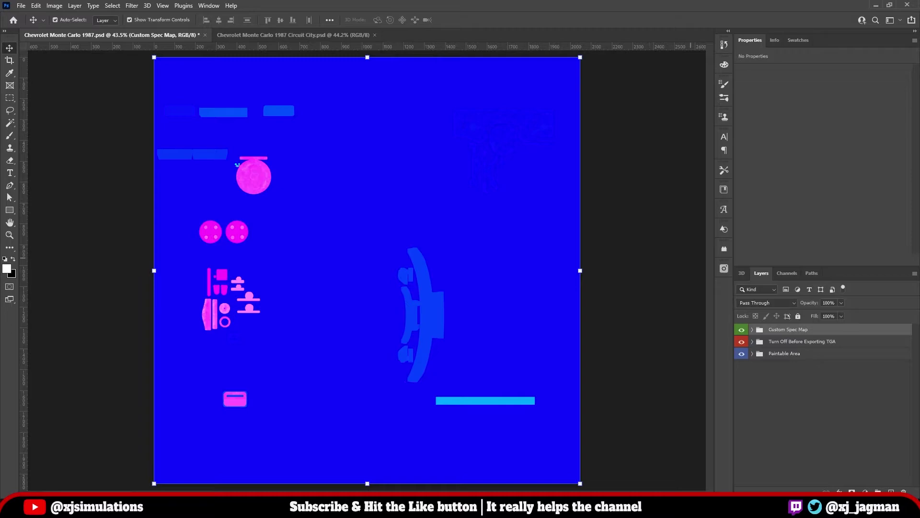
key(ctrl+comma)
key(ctrl+comma)
click(742, 330)
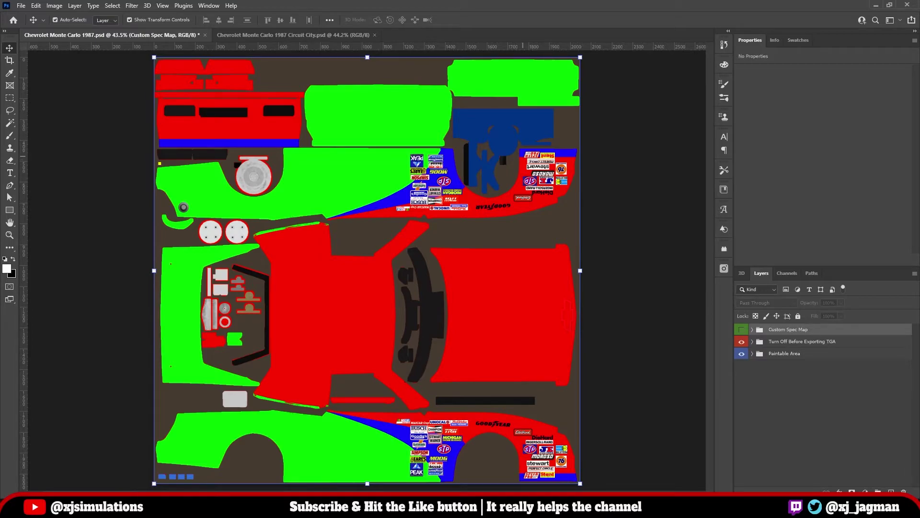
Switch to Chevrolet Monte Carlo 1987 Circuit City.psd, collapse its open layer groups and hide the Numbers group
key(ctrl+Tab)
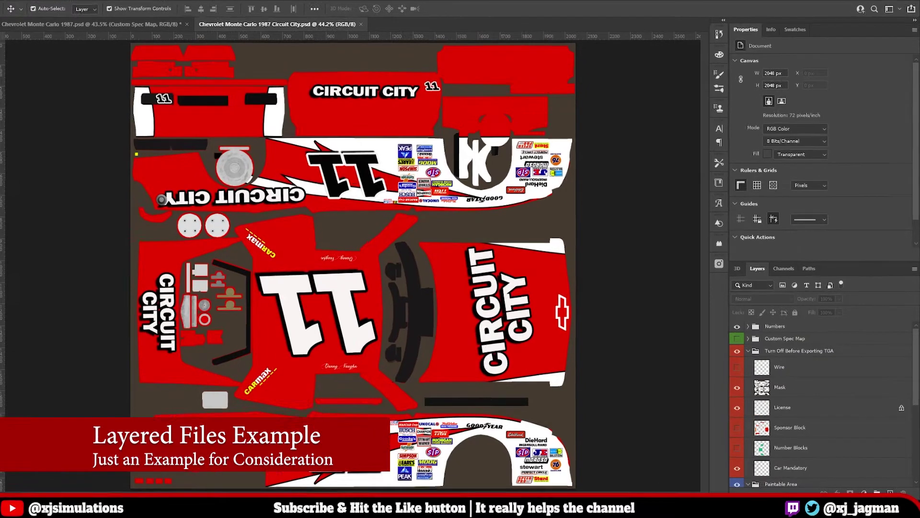
click(752, 353)
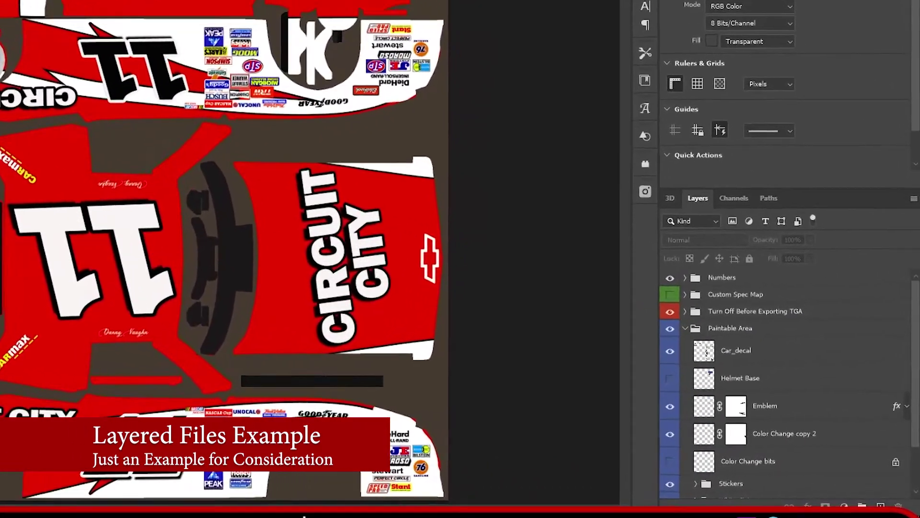
click(752, 365)
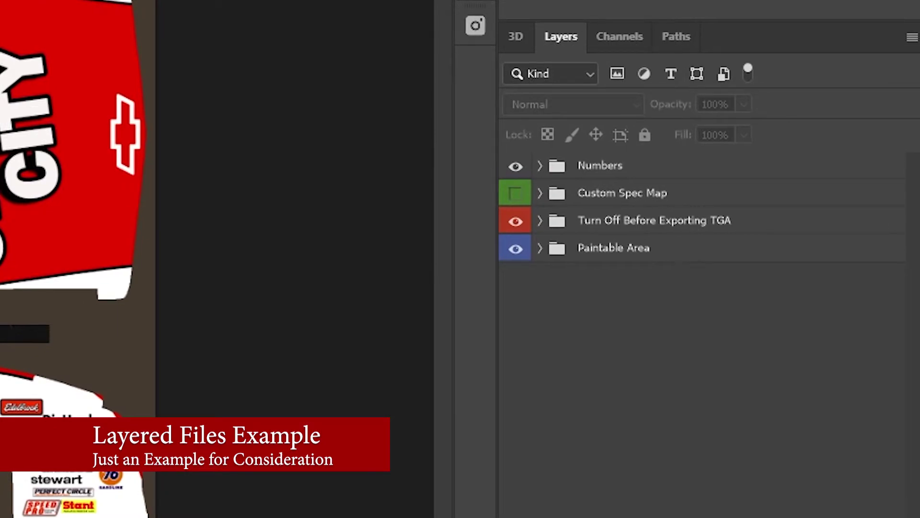
click(599, 165)
click(515, 166)
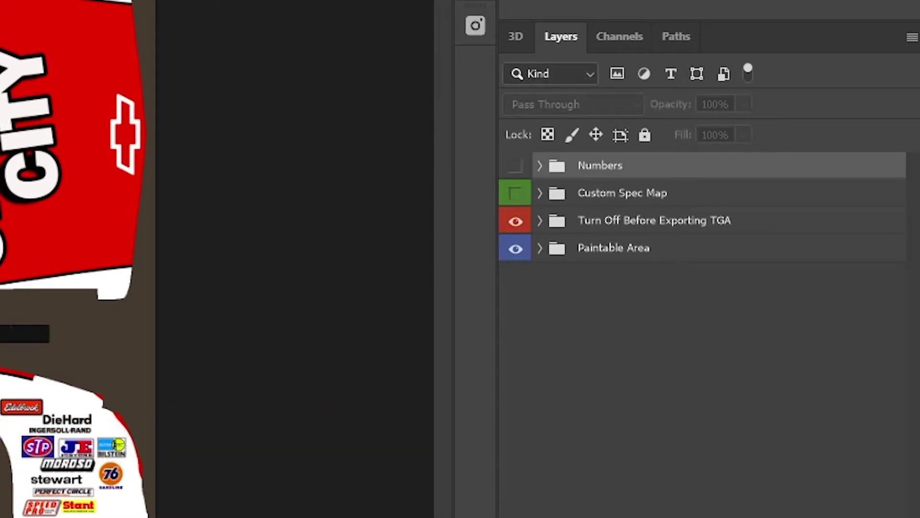
Show the Numbers group again and expand the Paintable Area group to reach its layers
click(515, 166)
click(540, 248)
scroll(633, 326, down, 2)
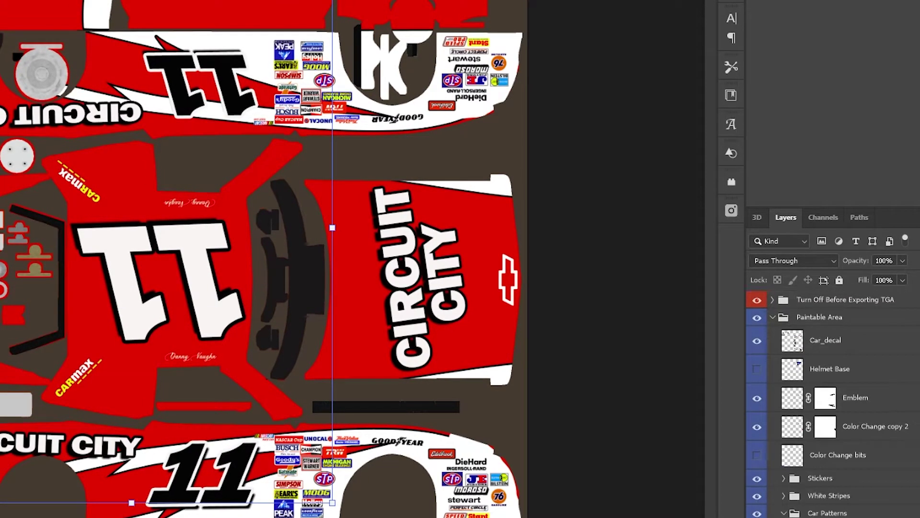
scroll(833, 404, down, 1)
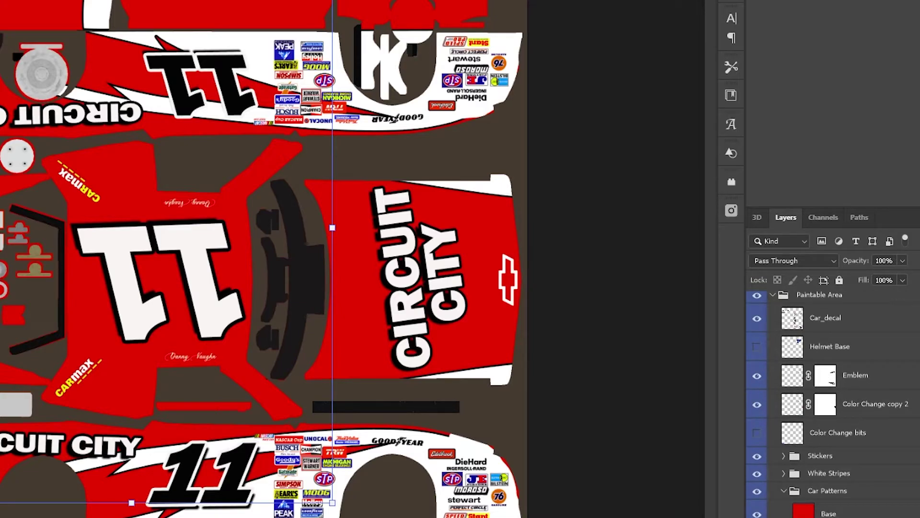
Toggle the Emblem and Color Change copy 2 layers off and on to compare their effect, leaving both visible
click(757, 404)
click(757, 375)
click(757, 404)
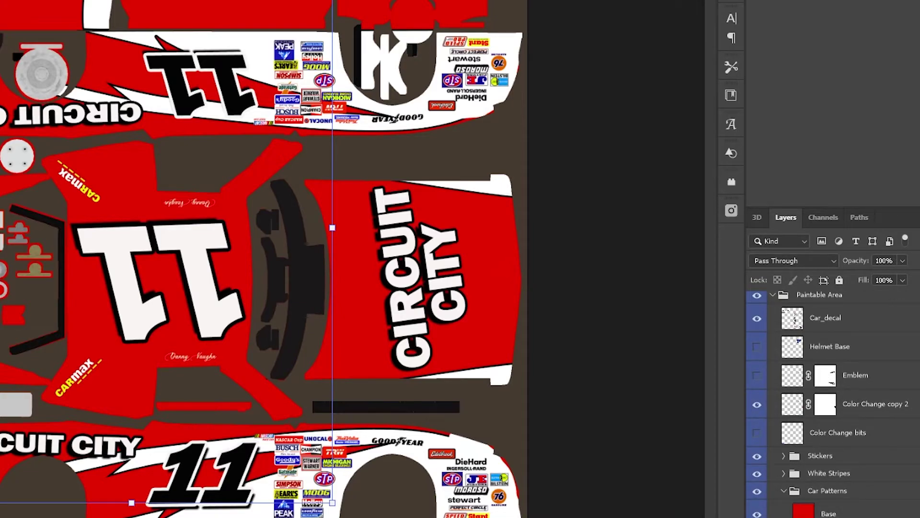
click(757, 375)
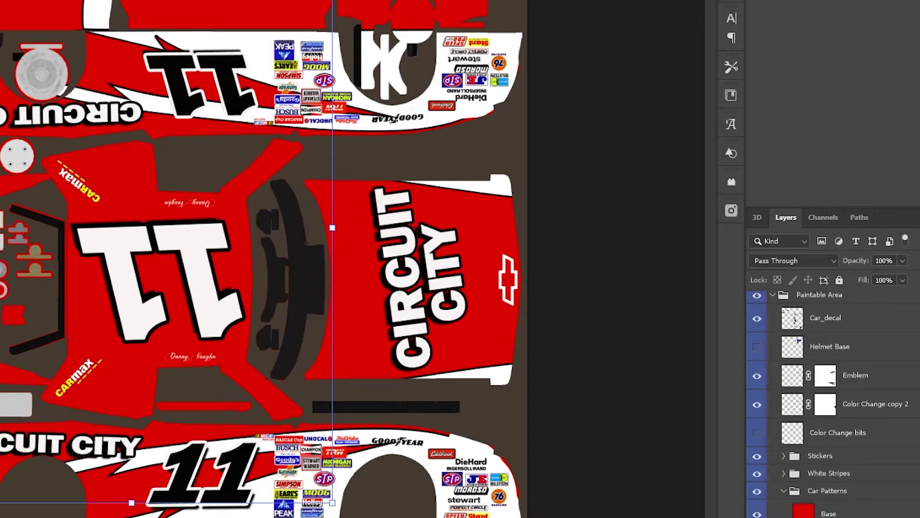
click(756, 375)
click(757, 404)
click(757, 404)
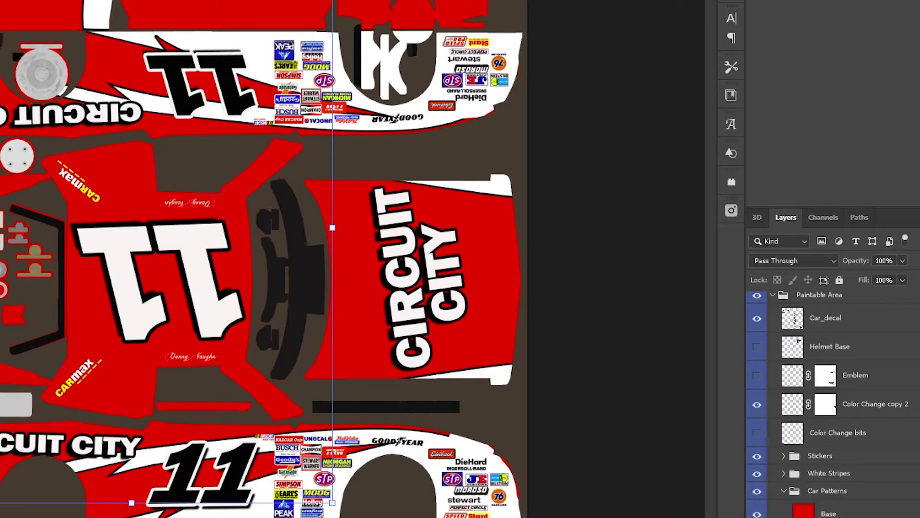
click(756, 404)
click(757, 404)
click(756, 404)
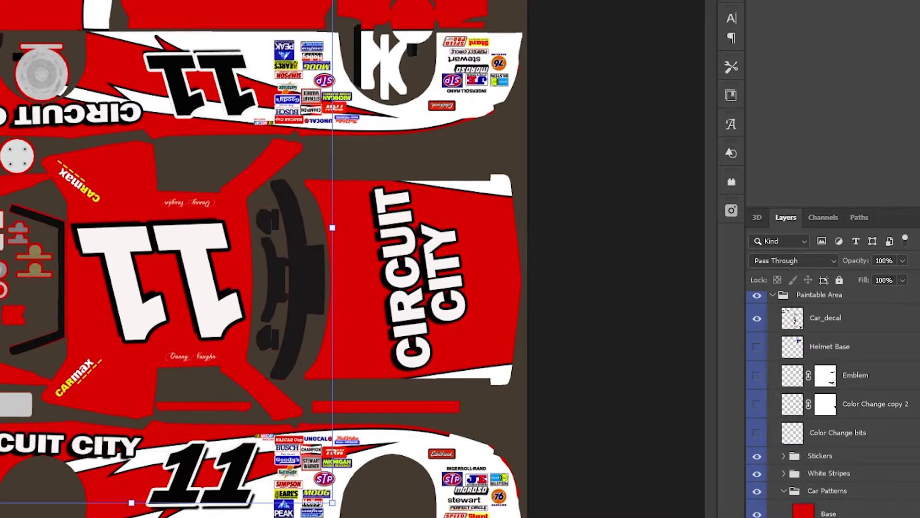
click(756, 404)
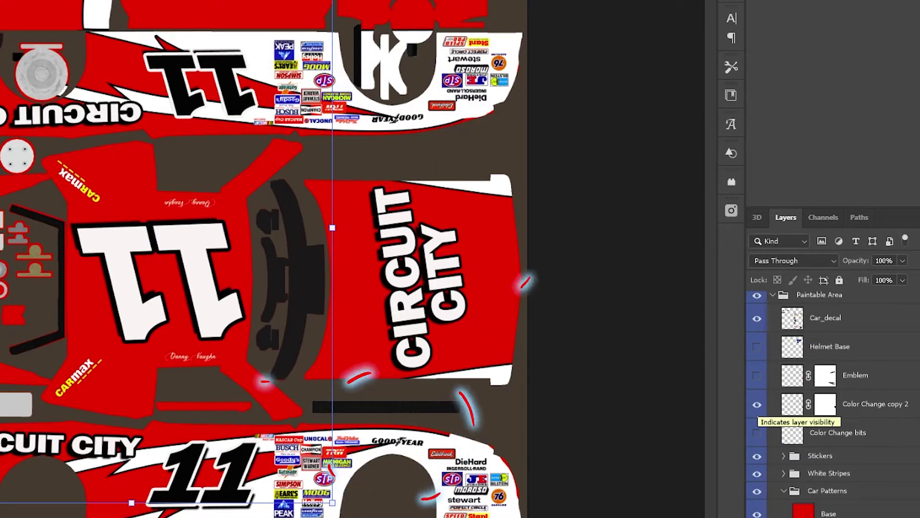
click(757, 375)
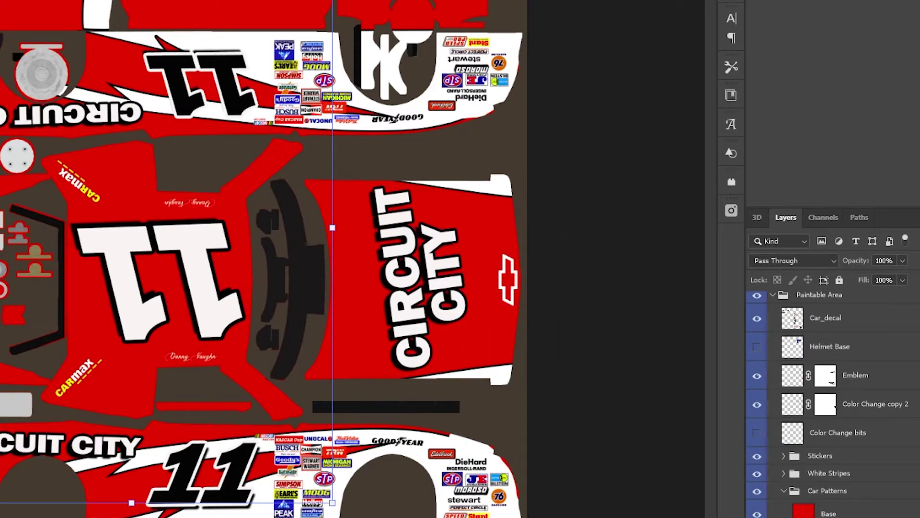
Select Color Change copy 2, Emblem, the Car Patterns group and its Base layer in turn to examine how Paintable Area is organised
click(863, 404)
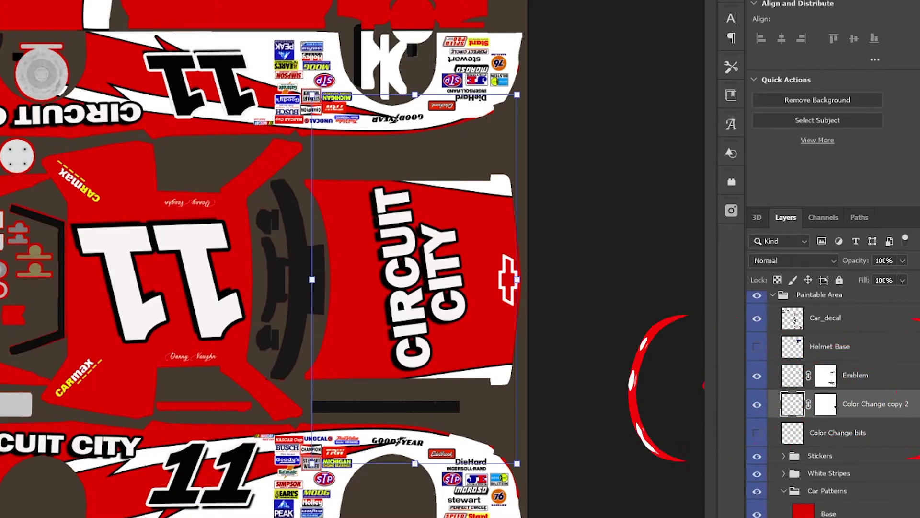
click(856, 375)
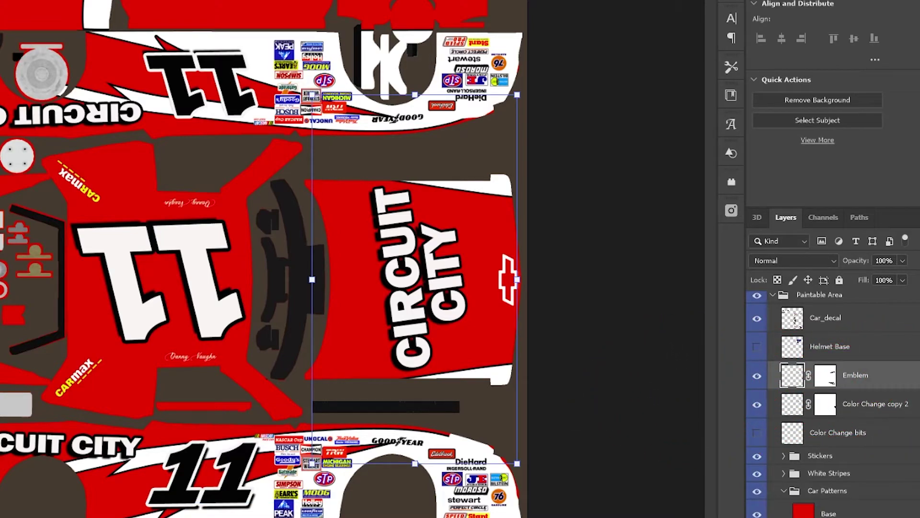
click(863, 404)
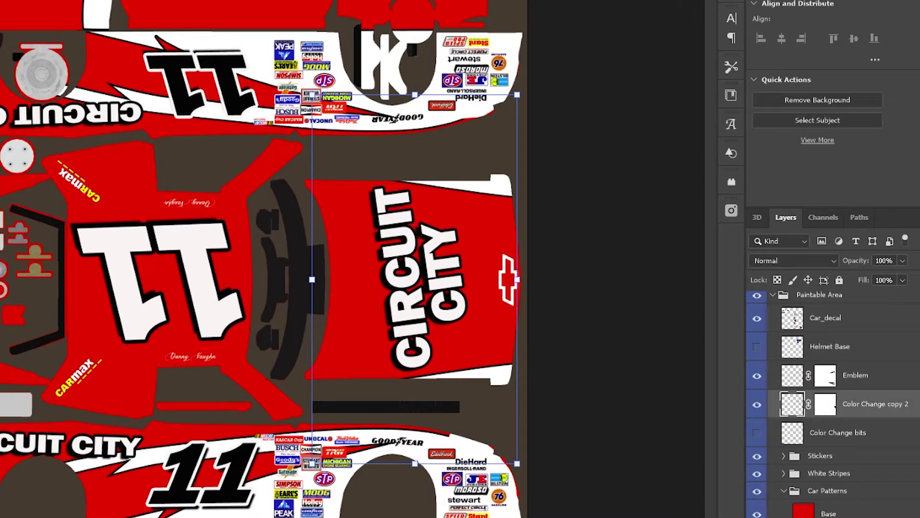
click(856, 375)
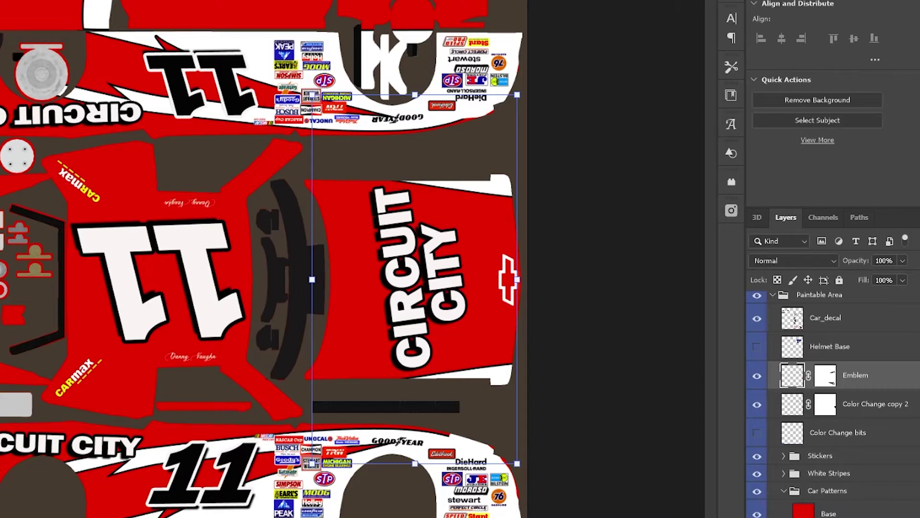
click(820, 455)
click(778, 486)
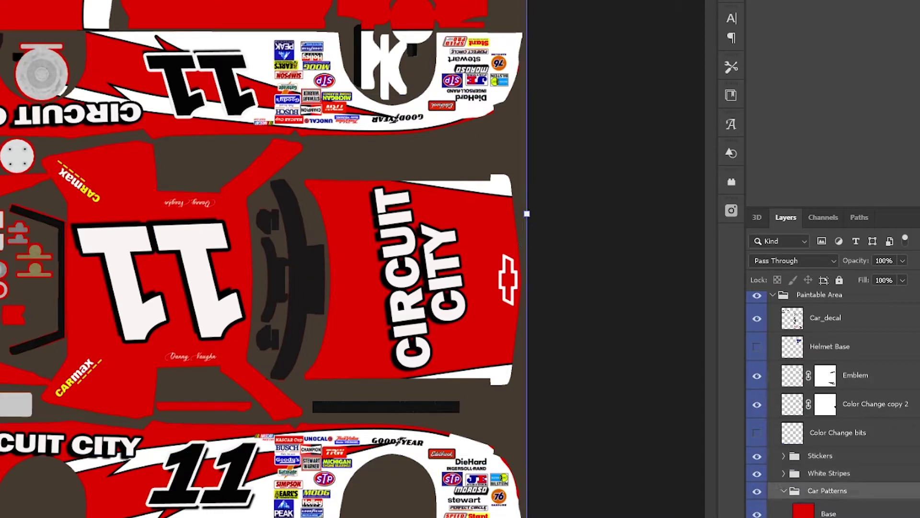
scroll(833, 402, up, 1)
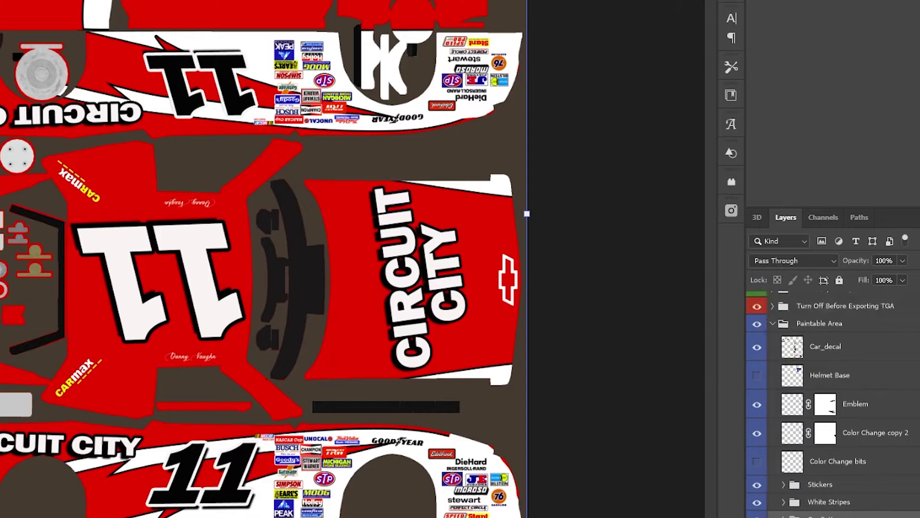
scroll(833, 402, down, 1)
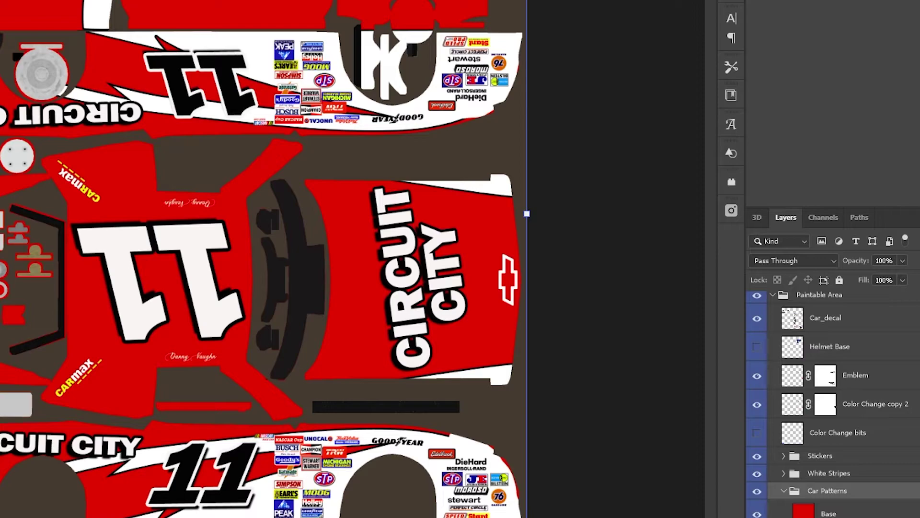
click(829, 513)
Toggle the Stickers group off and on repeatedly to examine which logos it holds, leaving it hidden
click(757, 455)
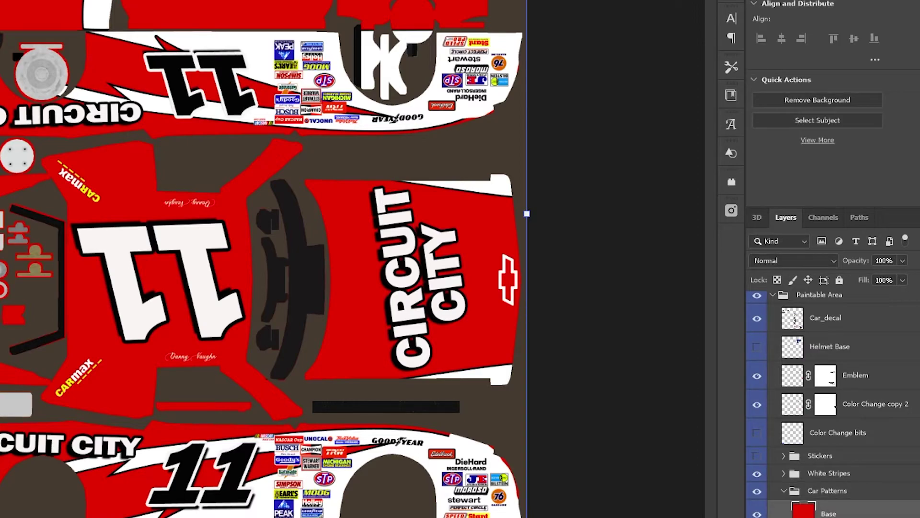
click(757, 456)
click(756, 455)
click(757, 455)
click(820, 455)
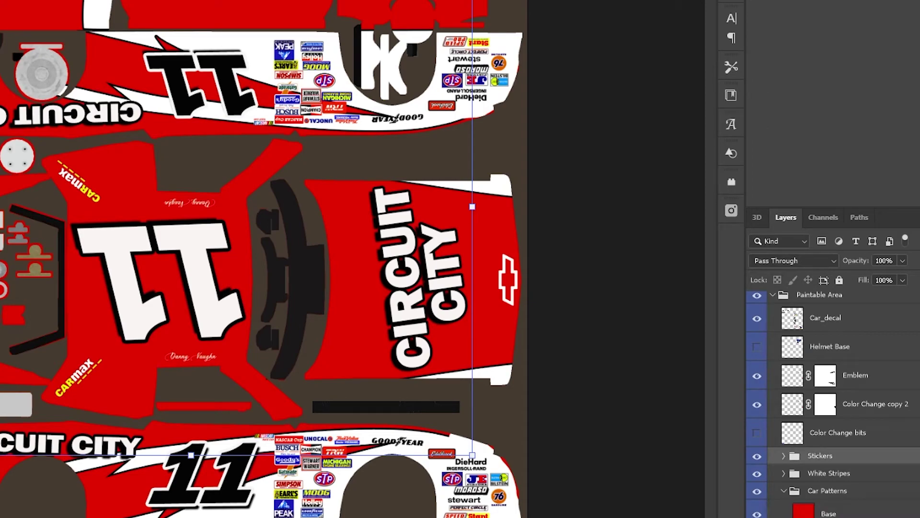
click(757, 456)
click(756, 456)
click(756, 455)
click(757, 455)
click(757, 455)
click(757, 455)
click(757, 456)
Toggle the White Stripes group off and on to examine its part of the paint, leaving it hidden
click(757, 473)
click(756, 473)
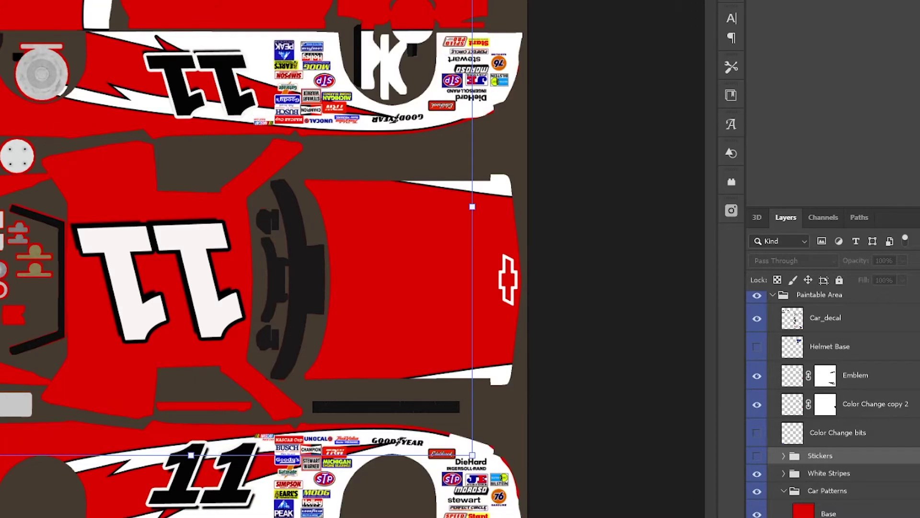
click(757, 473)
click(756, 473)
click(757, 473)
click(757, 473)
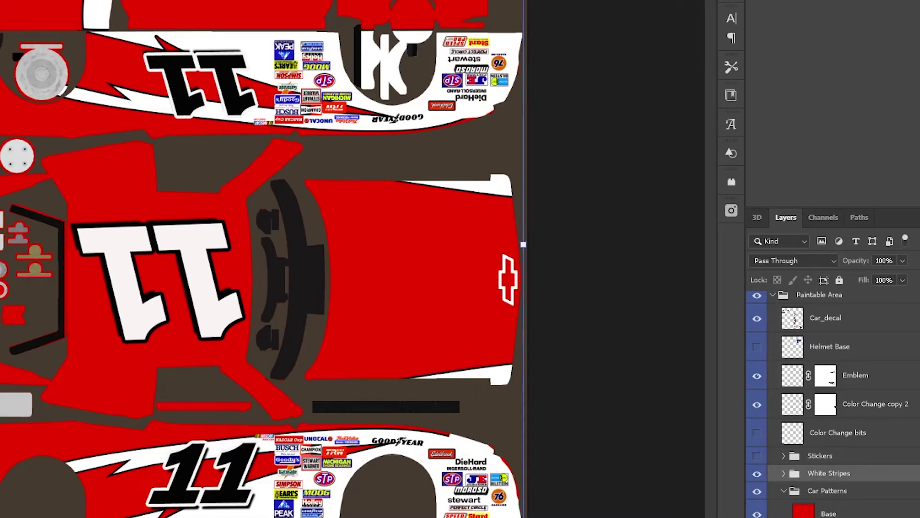
click(757, 473)
Toggle the Car Patterns group to examine the red base, leaving it visible, and show the White Stripes and Stickers groups again
click(757, 490)
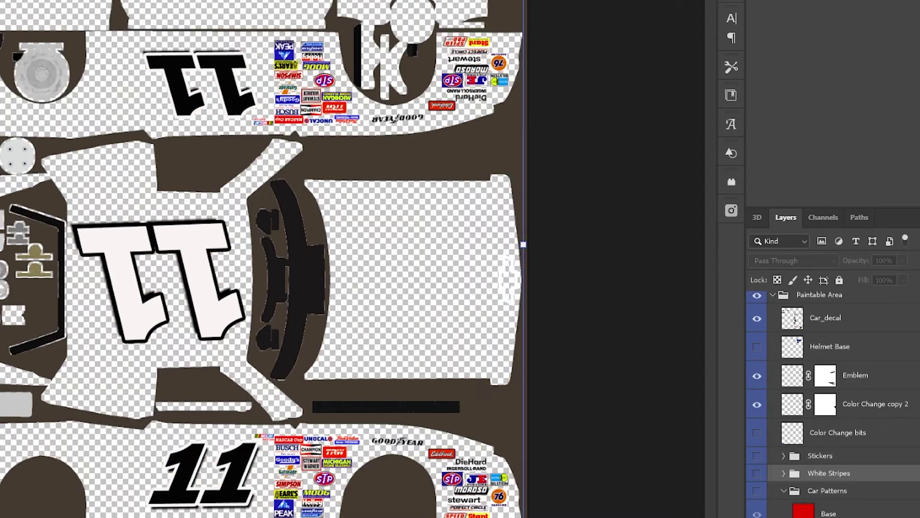
click(756, 490)
click(757, 490)
click(756, 490)
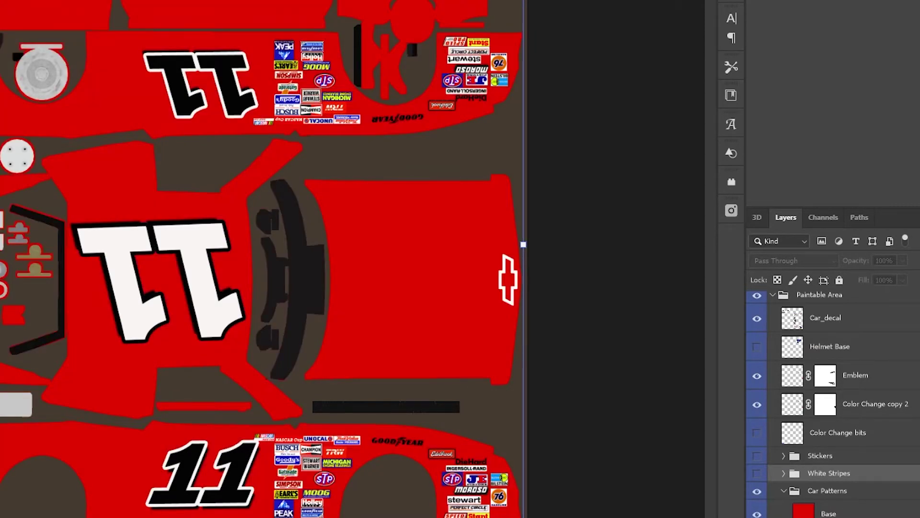
click(757, 491)
click(756, 491)
click(756, 473)
click(757, 456)
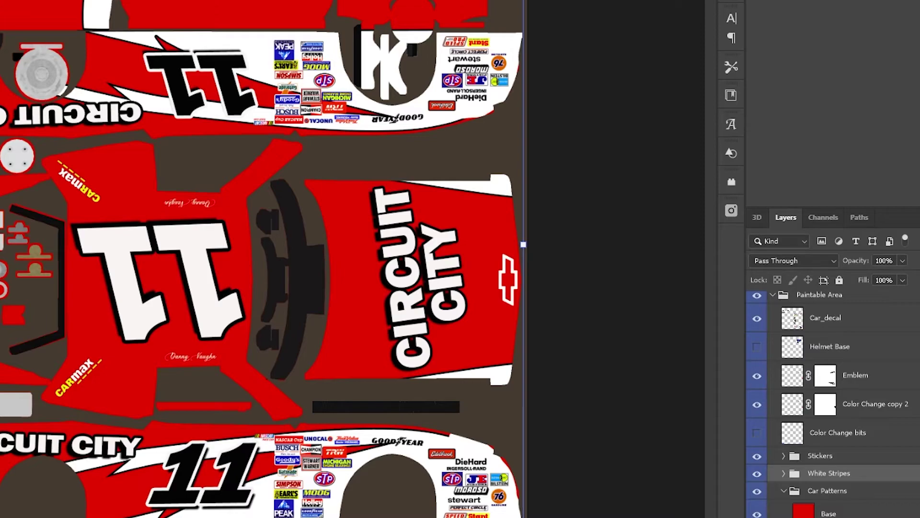
Switch the Stickers, White Stripes and Car Patterns groups off and on one after another to review the folder separation
scroll(833, 402, up, 1)
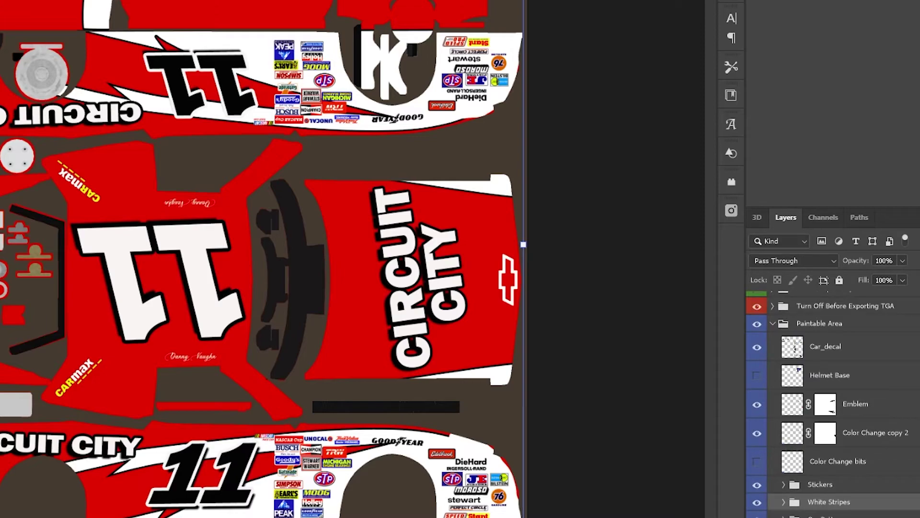
click(756, 485)
click(756, 484)
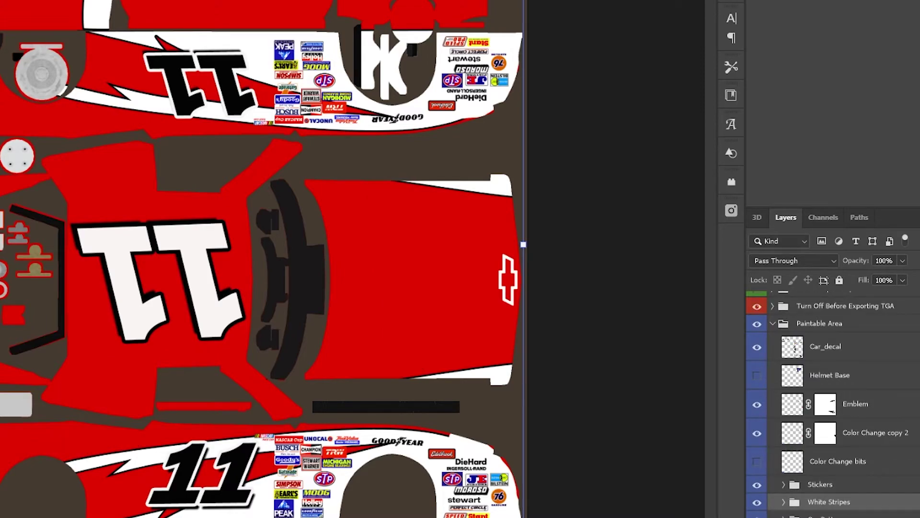
click(757, 501)
click(757, 502)
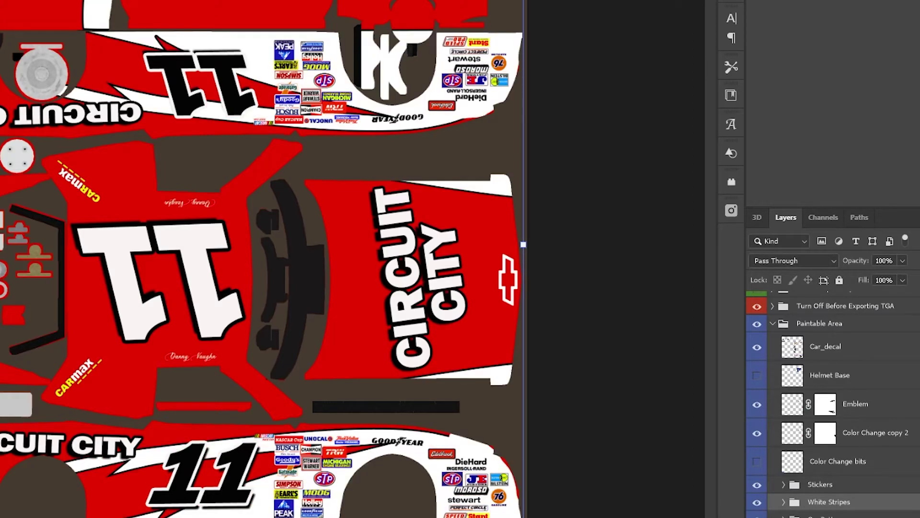
click(757, 516)
click(757, 517)
Expand the Custom Spec Map group and make it visible with the Numbers group hidden
scroll(833, 403, up, 1)
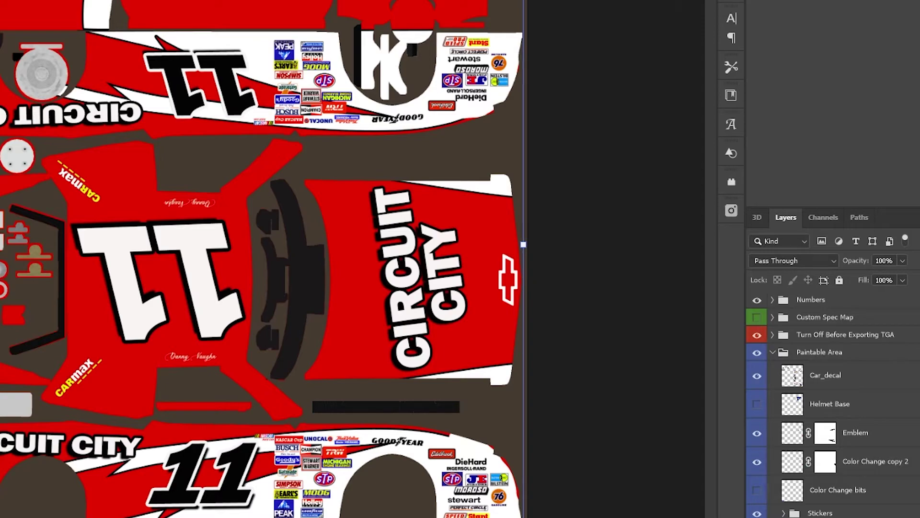
click(772, 316)
click(757, 300)
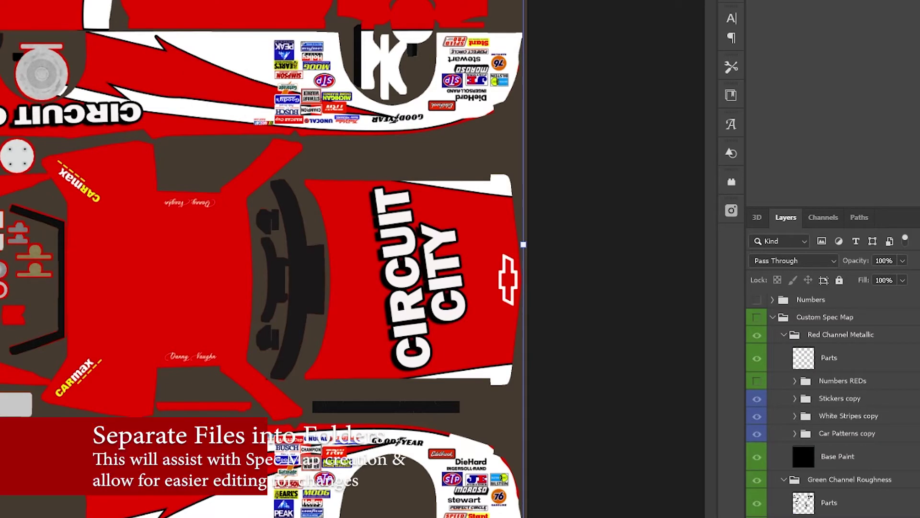
click(756, 317)
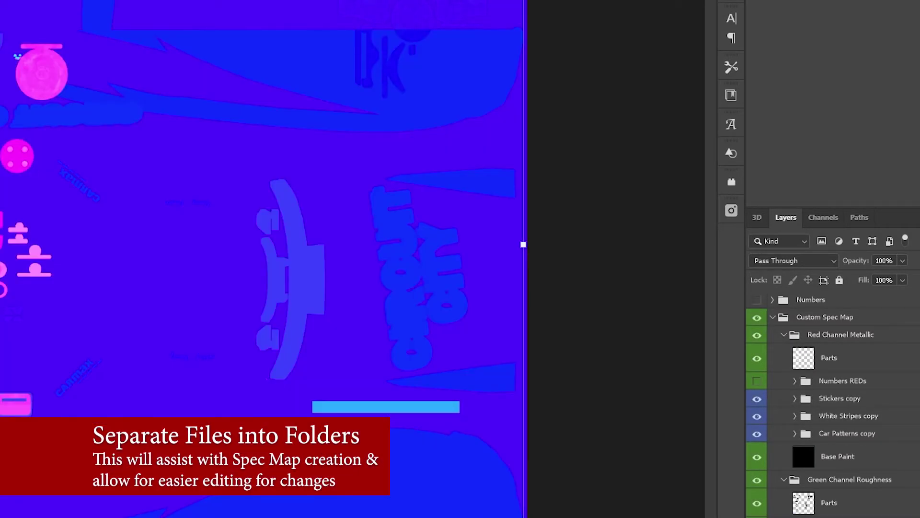
Show the Numbers REDs group in Red Channel Metallic and review the matching copied groups in Green Channel Roughness
click(757, 380)
scroll(832, 403, down, 3)
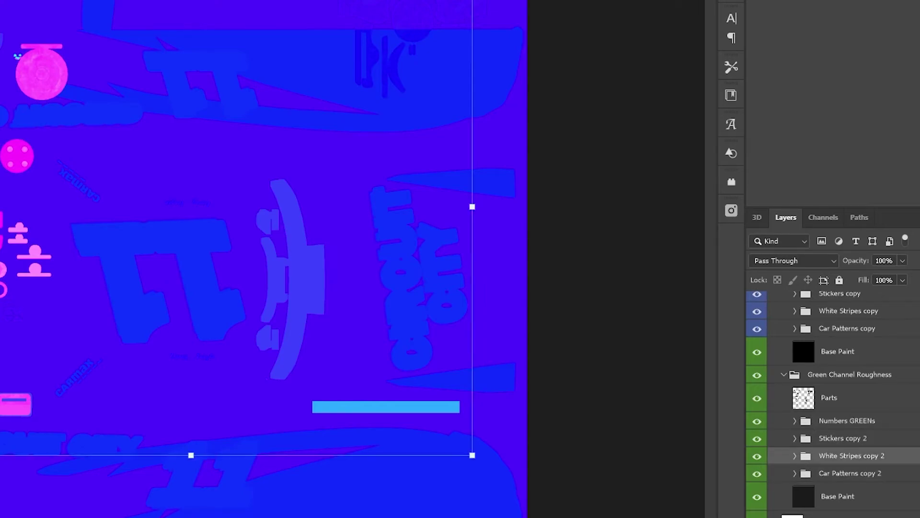
scroll(844, 455, up, 4)
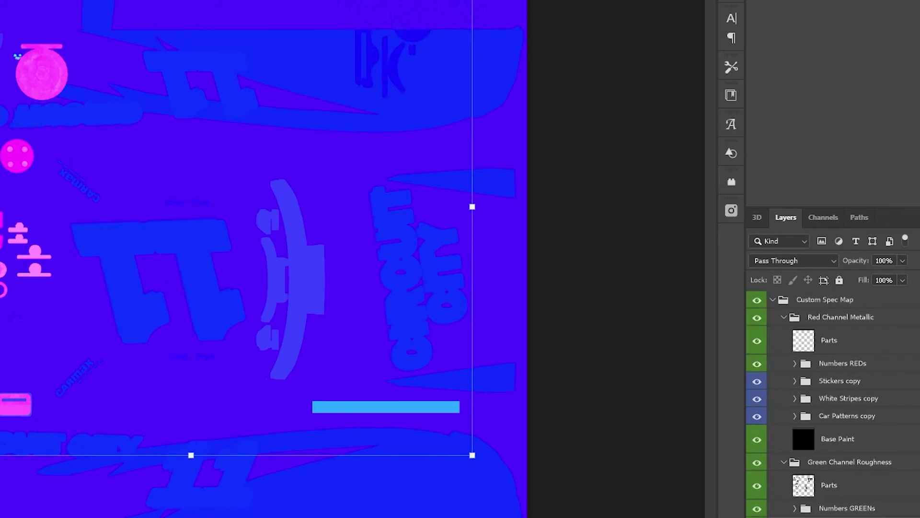
Hide and collapse the Custom Spec Map group and clear the layer selection
click(756, 299)
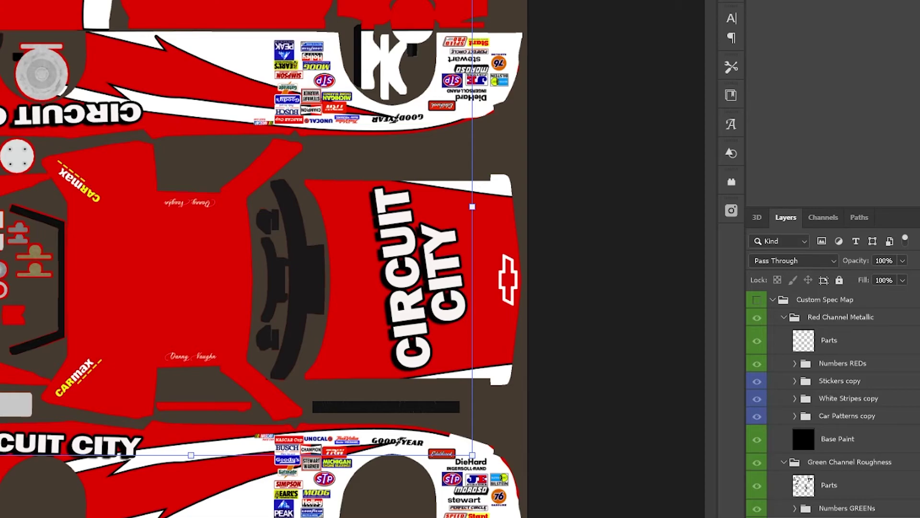
click(772, 299)
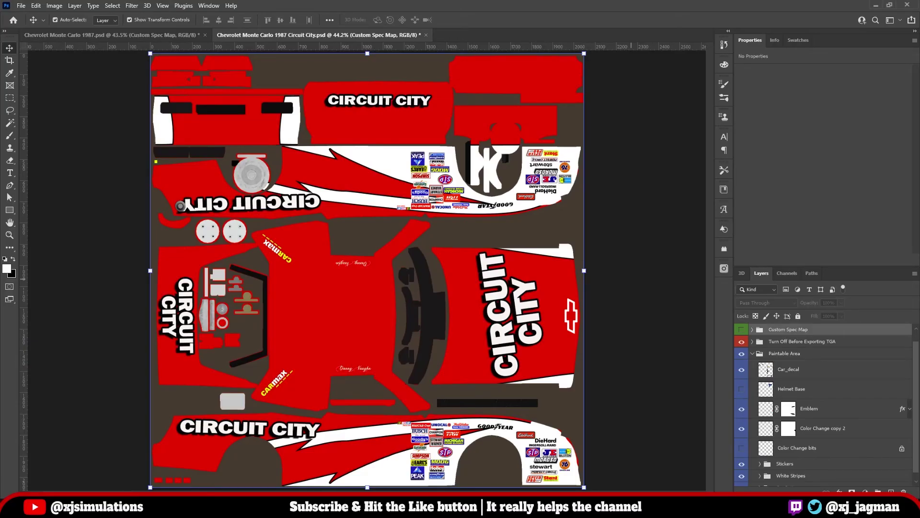
click(631, 279)
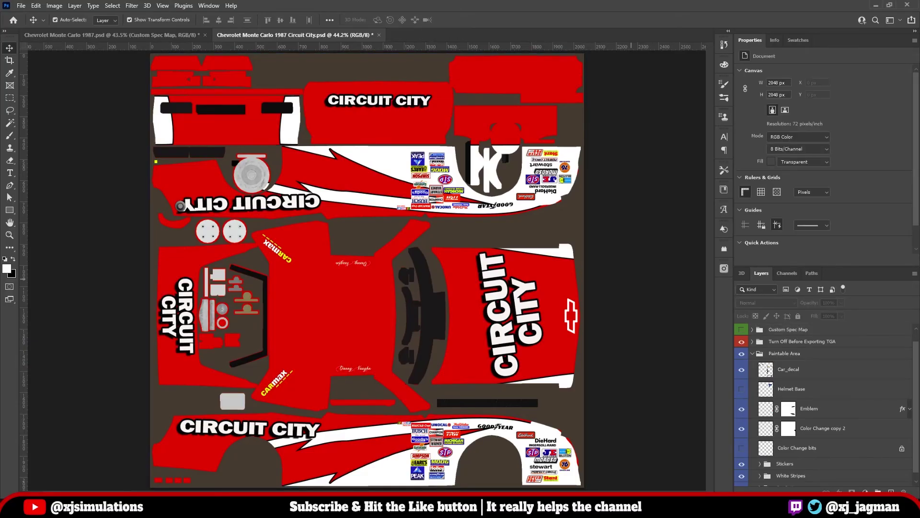